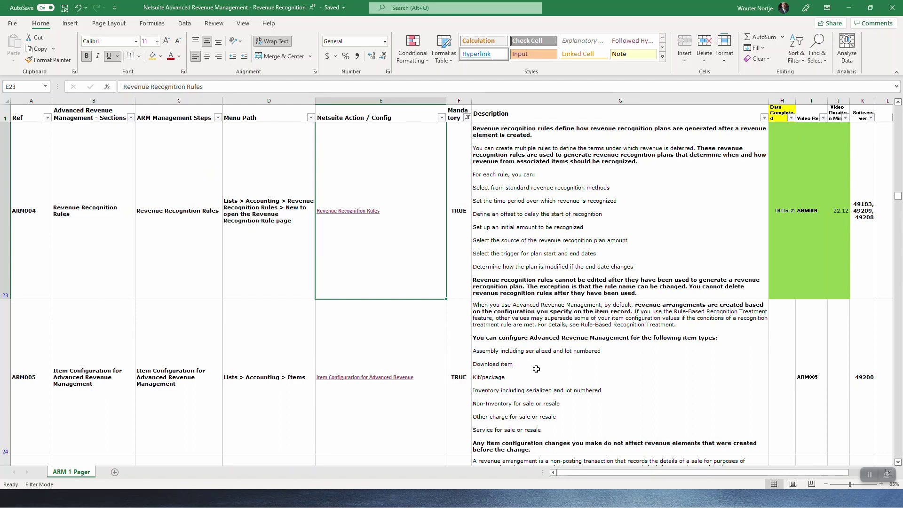
# - Review the ARM004 Revenue Recognition Rules row across to its description
pyautogui.press('Right')
pyautogui.press('Right')
pyautogui.press('Right')
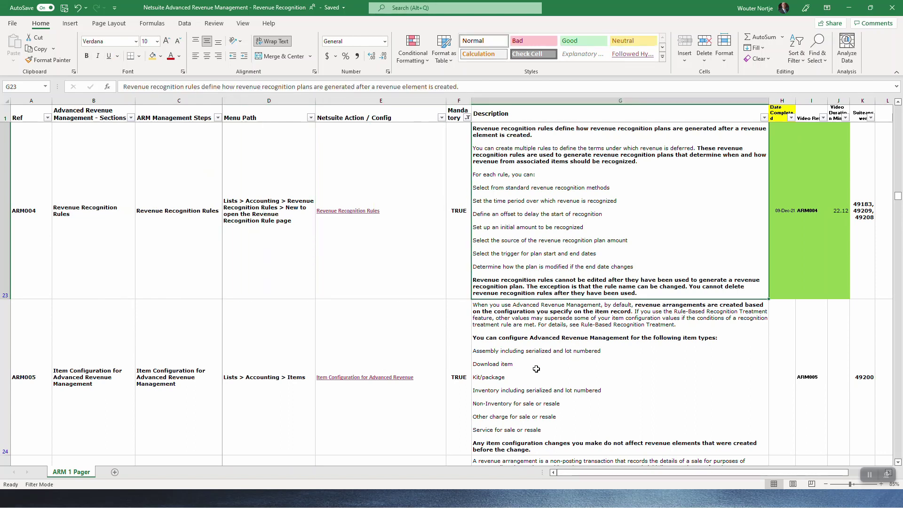
pyautogui.press('Left')
pyautogui.press('Left')
pyautogui.press('Left')
pyautogui.press('Left')
# - Review the ARM005 Item Configuration row, from its management step and menu path across to its description
pyautogui.press('Down')
pyautogui.press('Down')
pyautogui.press('Up')
pyautogui.press('Up')
pyautogui.press('Down')
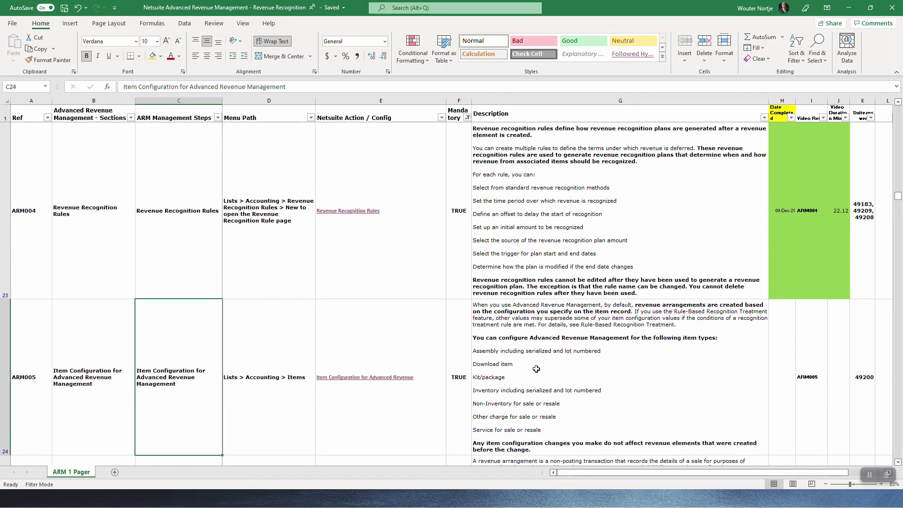
pyautogui.press('Right')
pyautogui.press('Right')
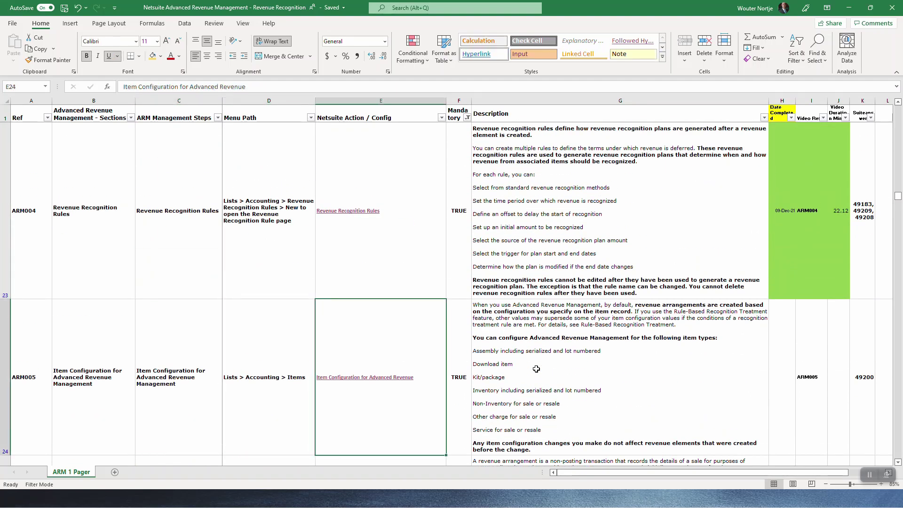
pyautogui.press('Left')
pyautogui.press('Left')
pyautogui.press('Right')
pyautogui.press('Right')
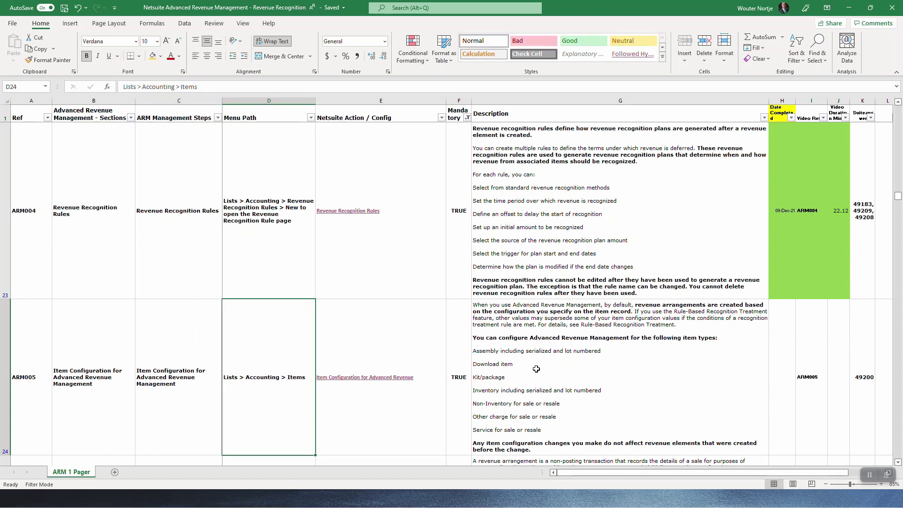
pyautogui.press('Right')
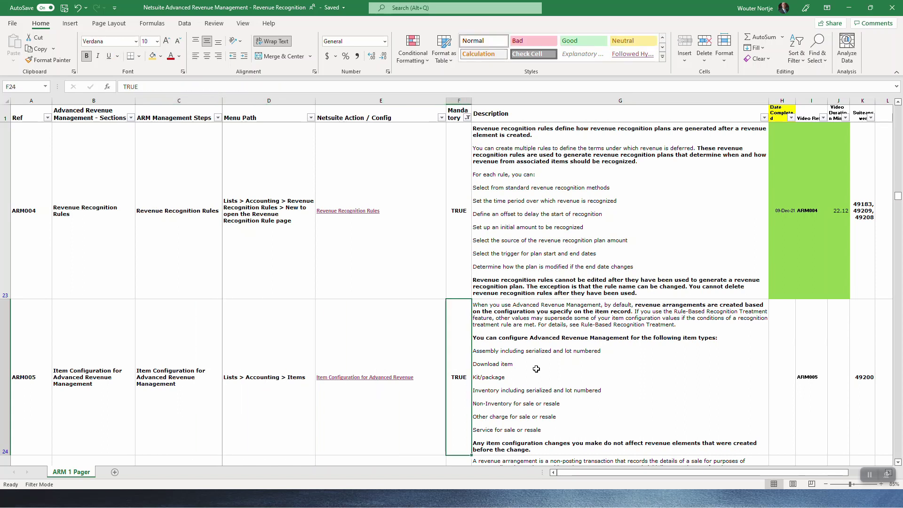
pyautogui.press('Right')
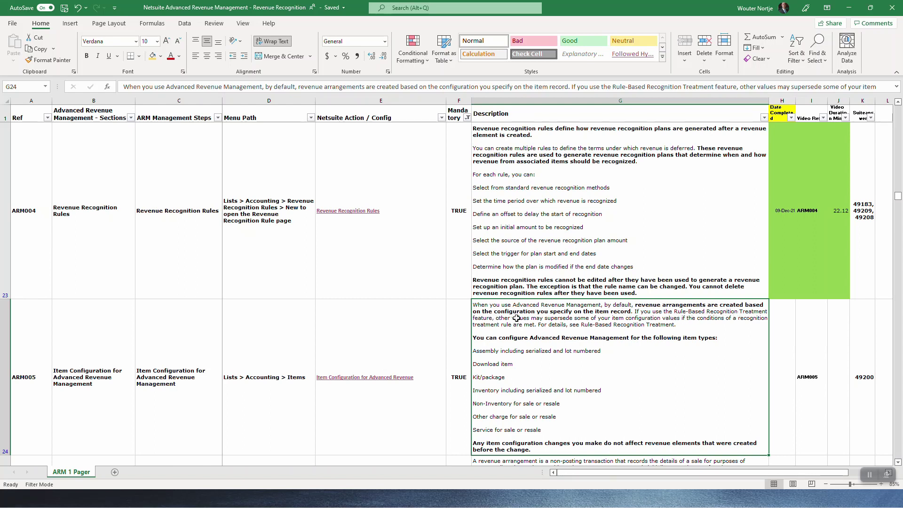
# - Consult the Rule-Based Recognition Treatment help article in Chrome, then return to the ARM005 description in the Excel workbook
pyautogui.hotkey('alt', 'Tab')
pyautogui.hotkey('alt', 'Tab')
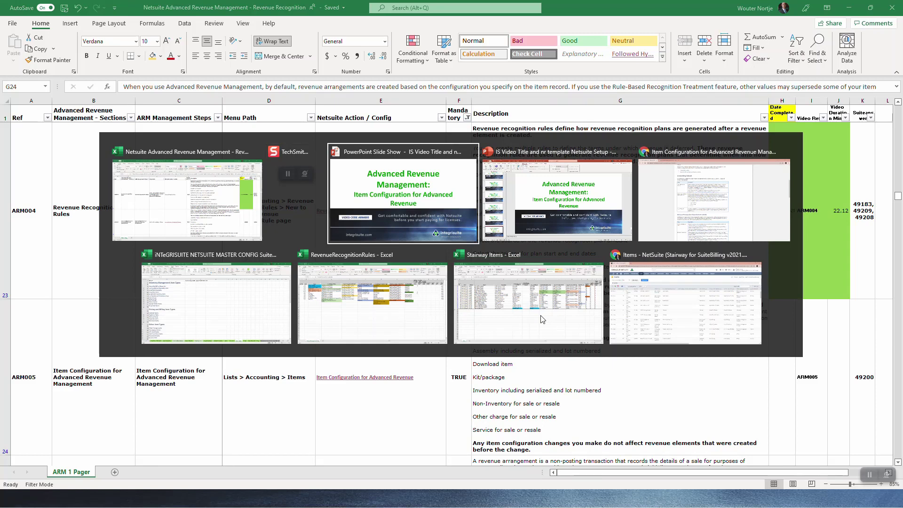
pyautogui.hotkey('alt', 'Tab')
pyautogui.hotkey('alt', 'Tab')
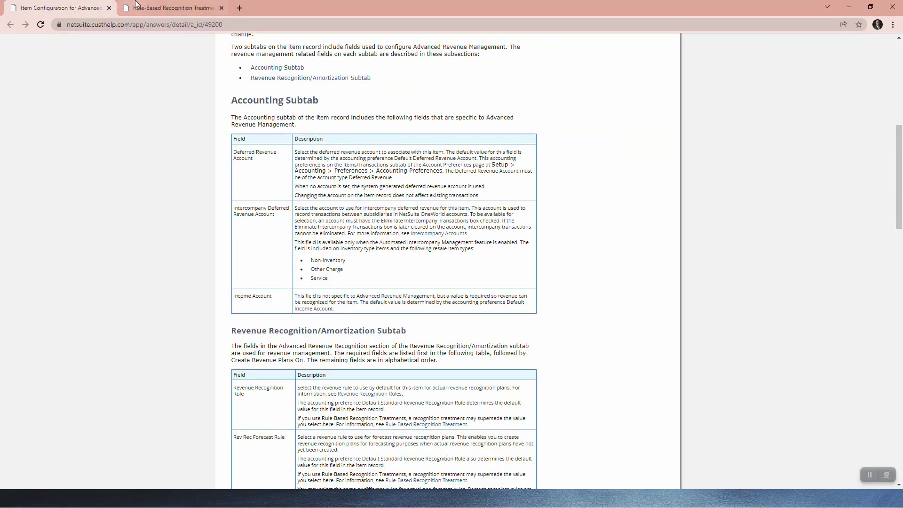
pyautogui.click(142, 12)
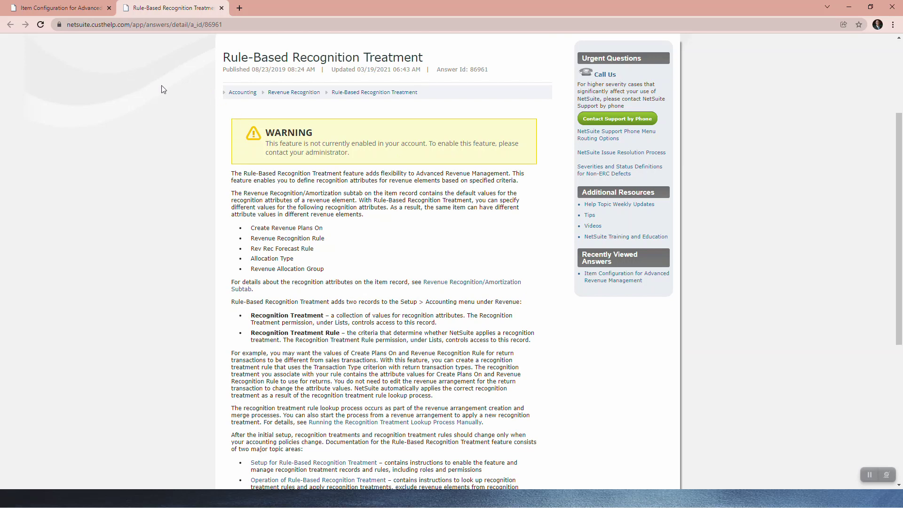
pyautogui.click(65, 10)
pyautogui.hotkey('alt', 'Tab')
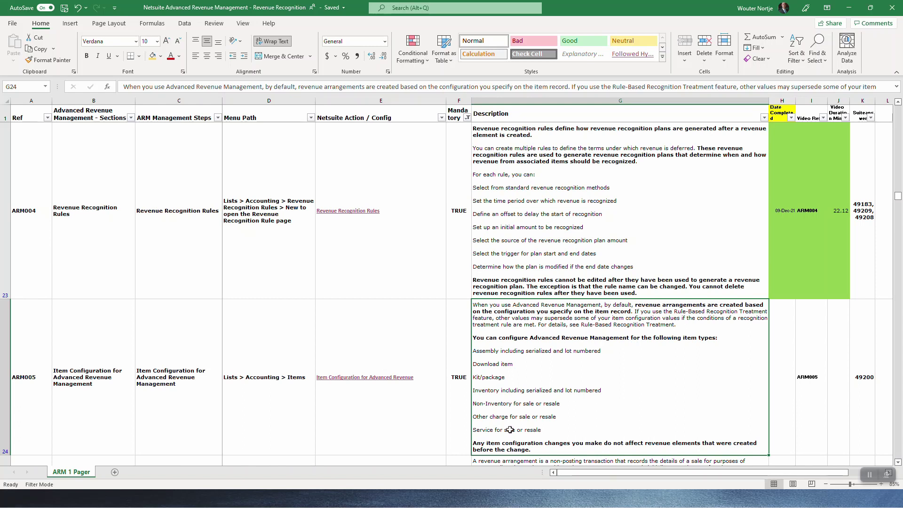
# - Switch to the NetSuite master config workbook's Item Types sheet and compare it with the item types listed for ARM005
pyautogui.hotkey('alt', 'Tab')
pyautogui.press('Tab')
pyautogui.press('Tab')
pyautogui.press('Tab')
pyautogui.press('Tab')
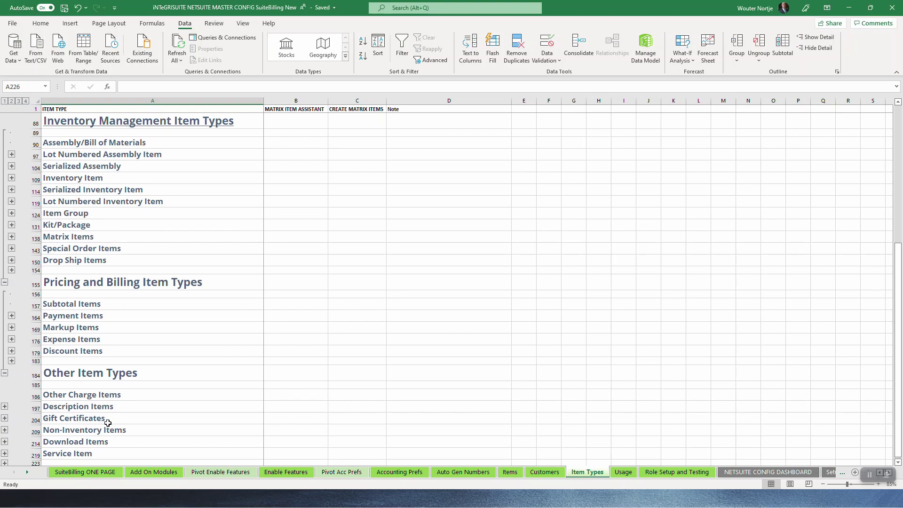
pyautogui.hotkey('alt', 'Tab')
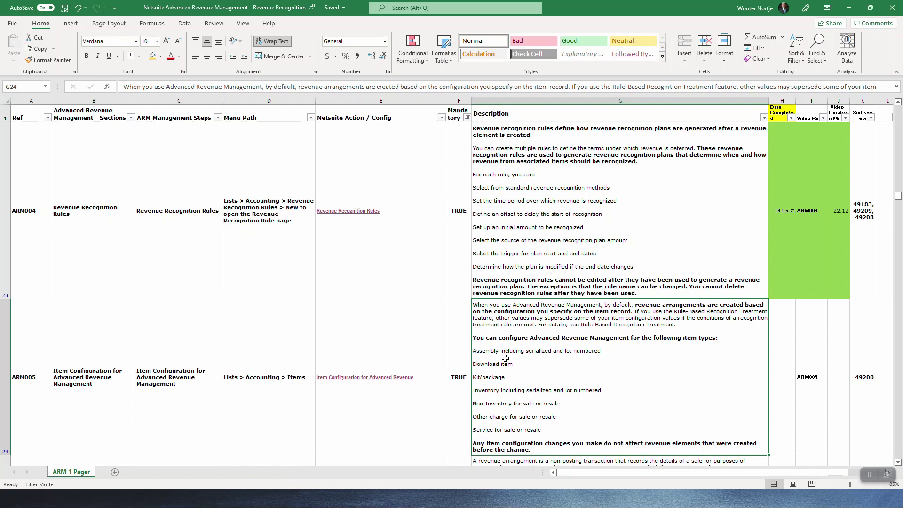
pyautogui.hotkey('alt', 'Tab')
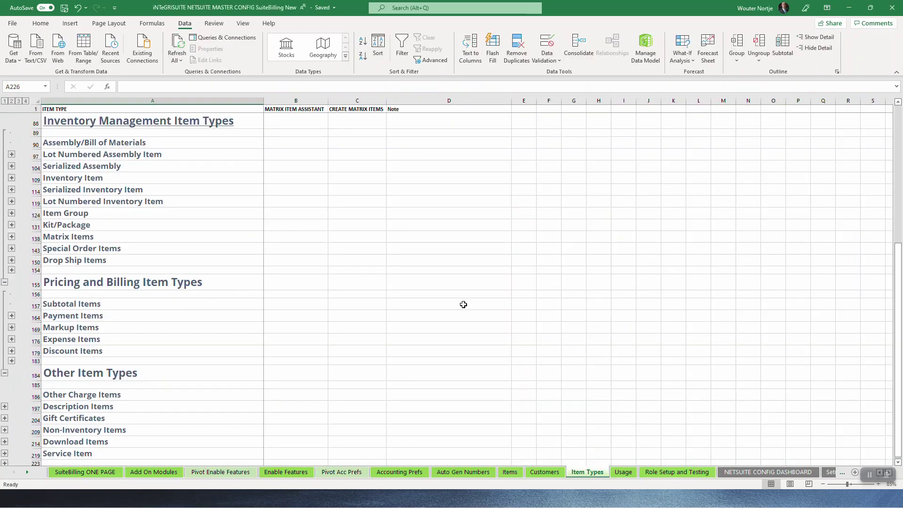
# - Fill the Assembly/Bill of Materials and Lot Numbered Assembly Item cells with standard light green
pyautogui.click(105, 141)
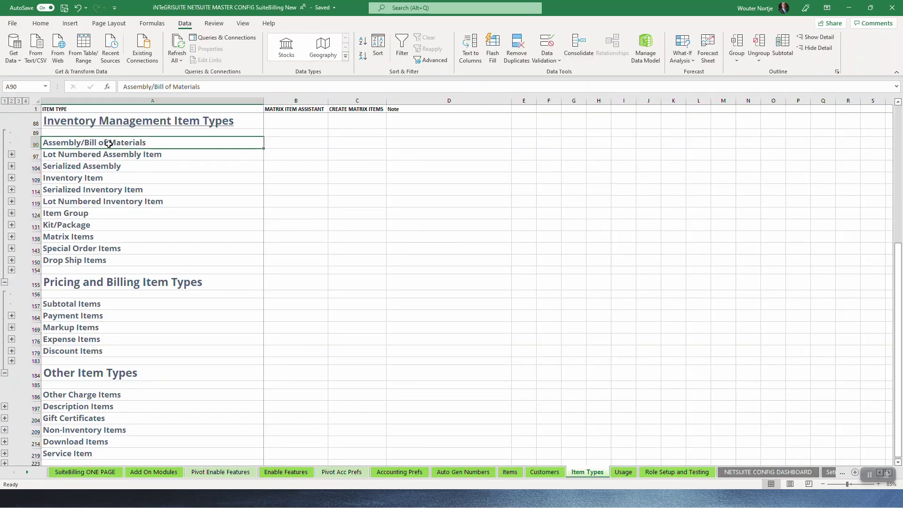
pyautogui.click(41, 23)
pyautogui.click(160, 56)
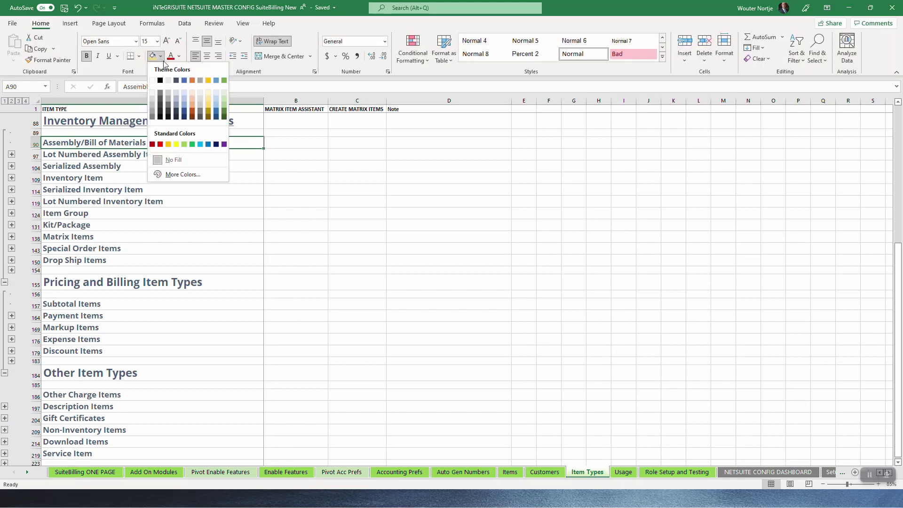
pyautogui.click(184, 143)
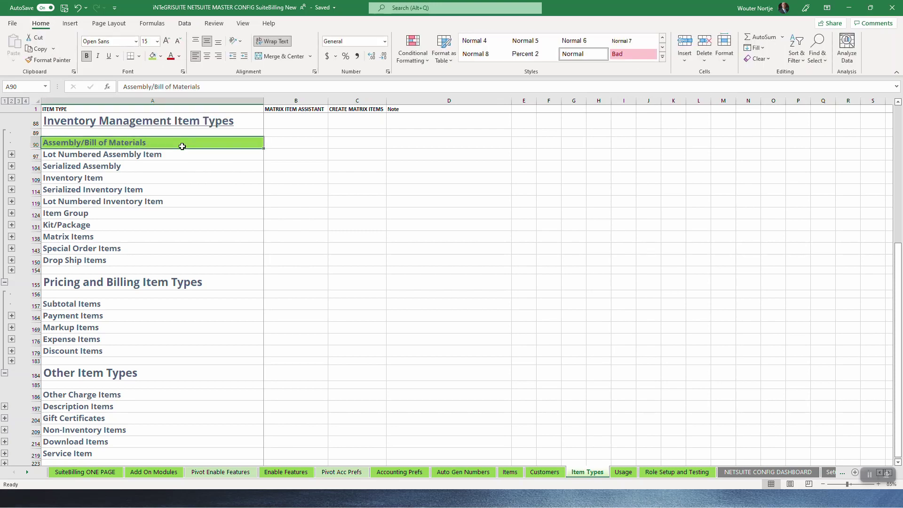
pyautogui.click(156, 157)
pyautogui.click(152, 56)
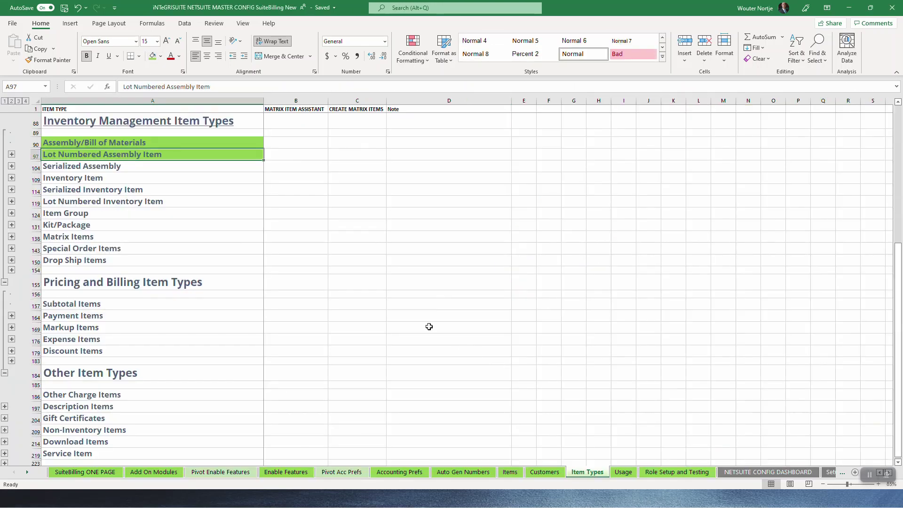
# - Apply the same light green fill to the Download Items and Kit/Package cells
pyautogui.scroll(1, 114, 358)
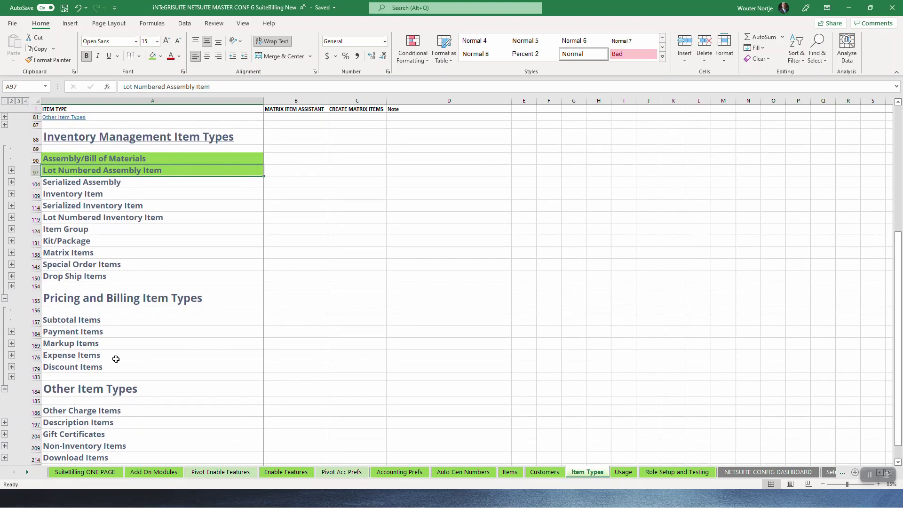
pyautogui.scroll(-3, 115, 355)
pyautogui.click(111, 417)
pyautogui.click(153, 56)
pyautogui.scroll(1, 288, 232)
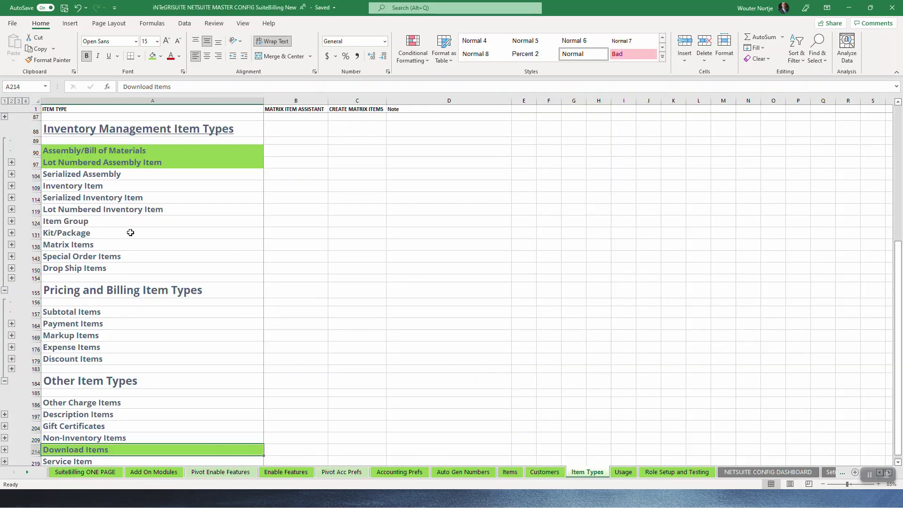
pyautogui.click(103, 234)
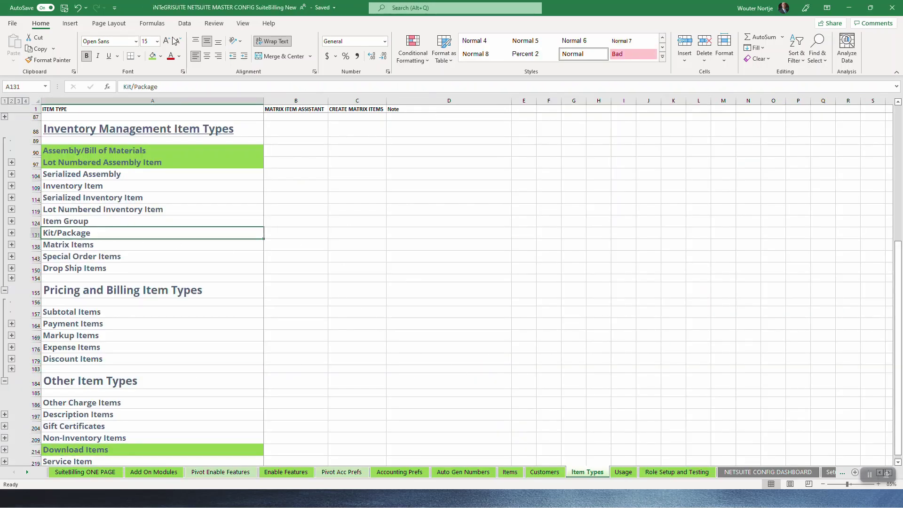
pyautogui.click(152, 56)
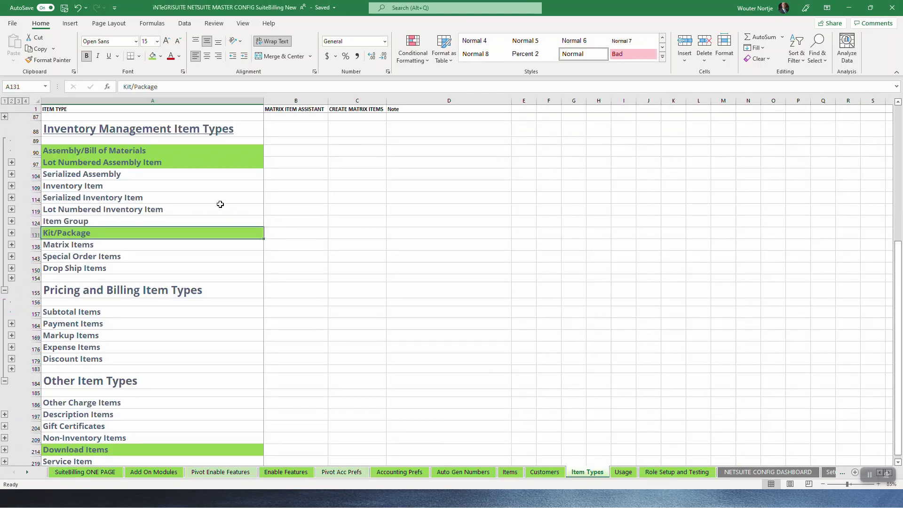
# - Fill Serialized Assembly, Inventory Item, Serialized Inventory Item and Lot Numbered Inventory Item together with light green
pyautogui.click(111, 185)
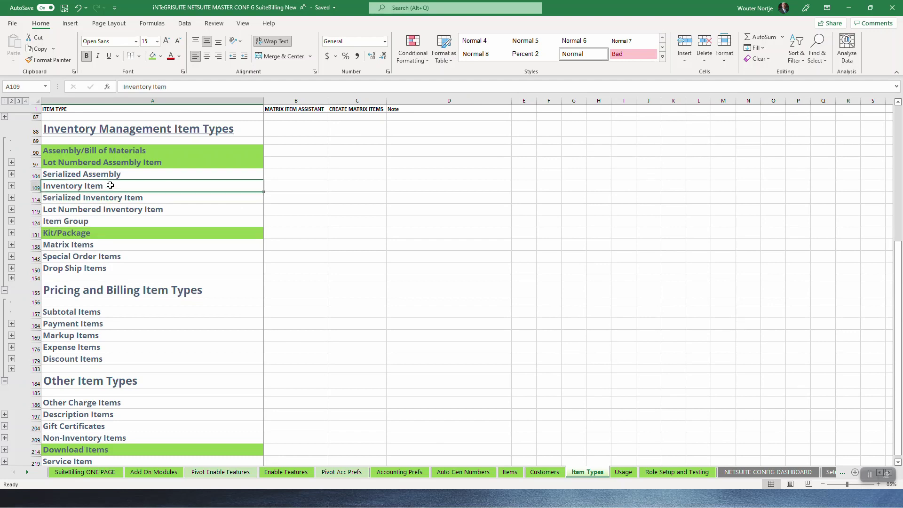
pyautogui.keyDown('ctrl'); pyautogui.click(114, 177); pyautogui.keyUp('ctrl')
pyautogui.keyDown('ctrl'); pyautogui.click(118, 199); pyautogui.keyUp('ctrl')
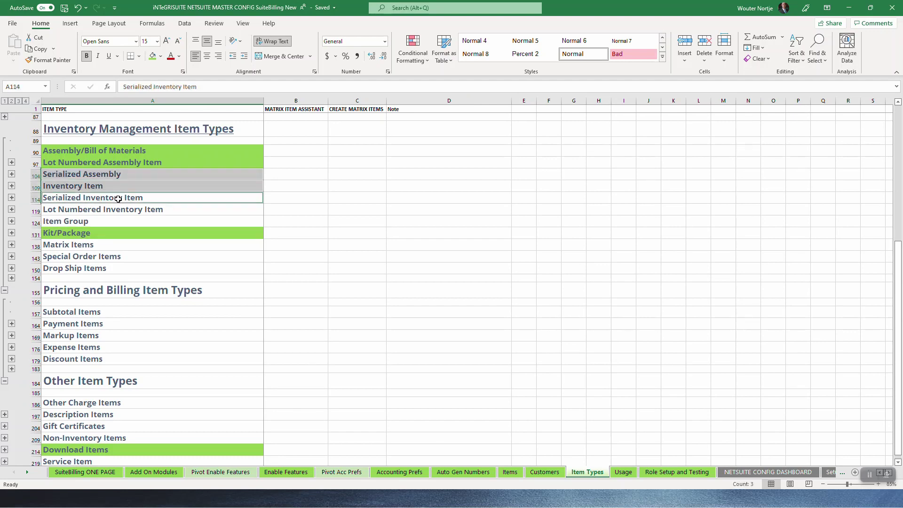
pyautogui.keyDown('ctrl'); pyautogui.click(119, 210); pyautogui.keyUp('ctrl')
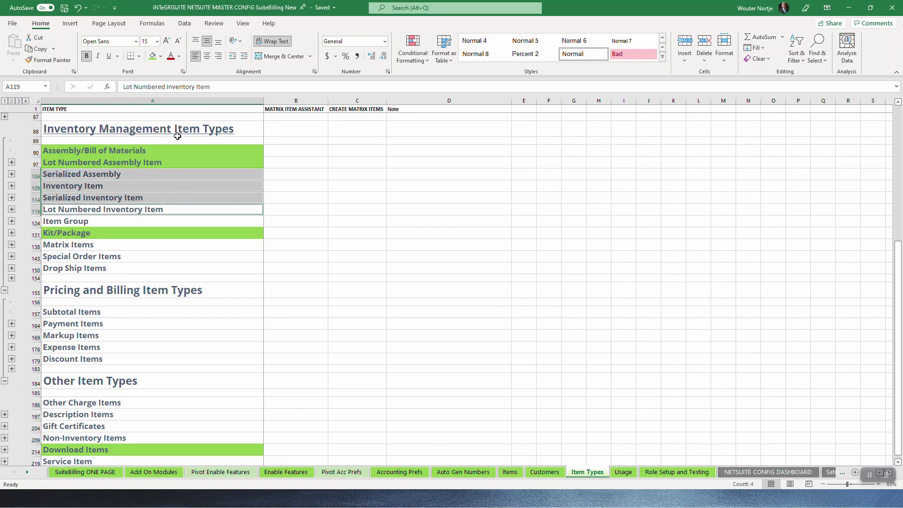
pyautogui.click(153, 57)
# - Check the ARM005 item type list in the revenue management workbook and fill Non-Inventory Items with light green
pyautogui.hotkey('alt', 'Tab')
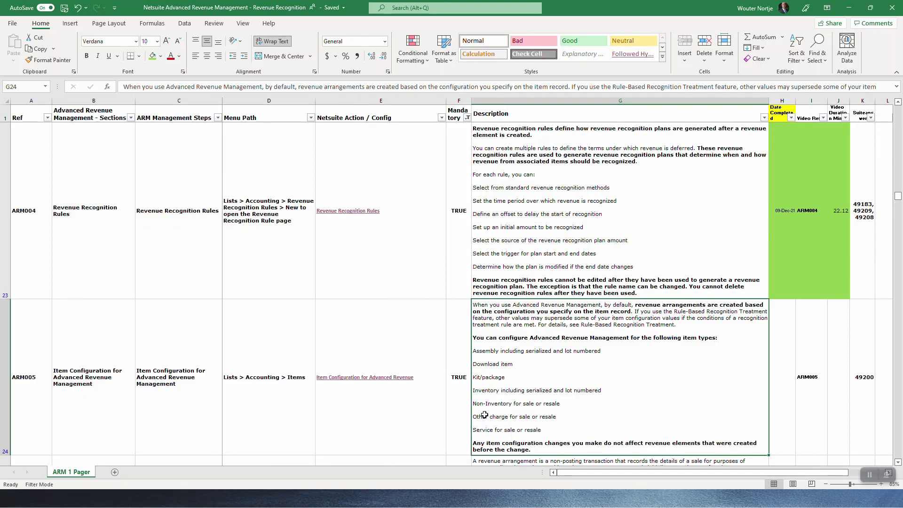
pyautogui.hotkey('alt', 'Tab')
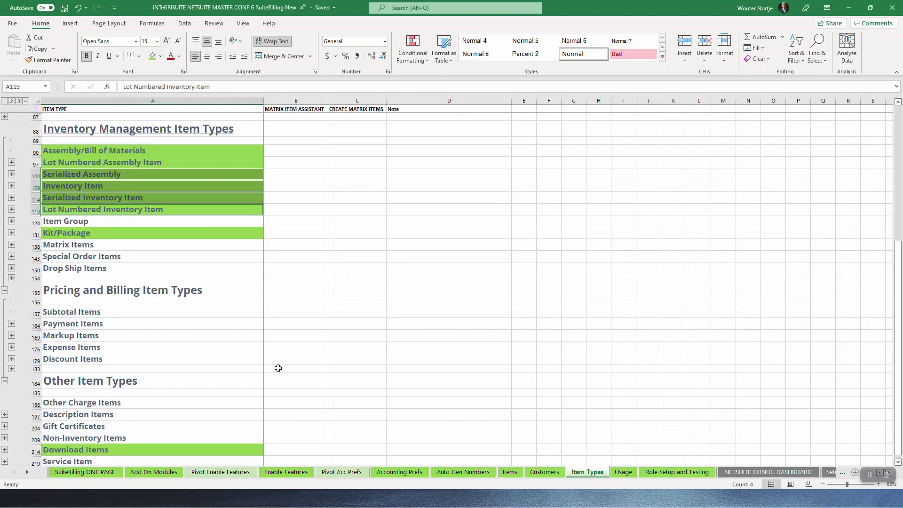
pyautogui.click(123, 439)
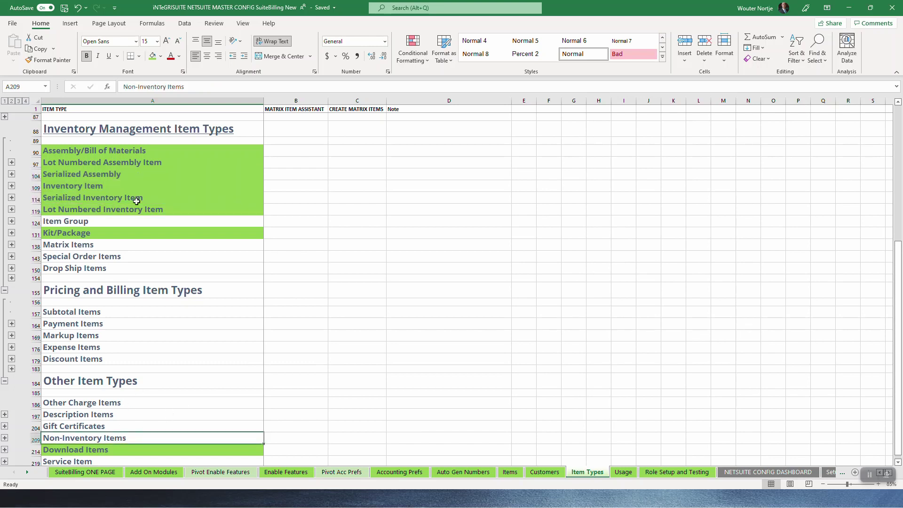
pyautogui.click(152, 56)
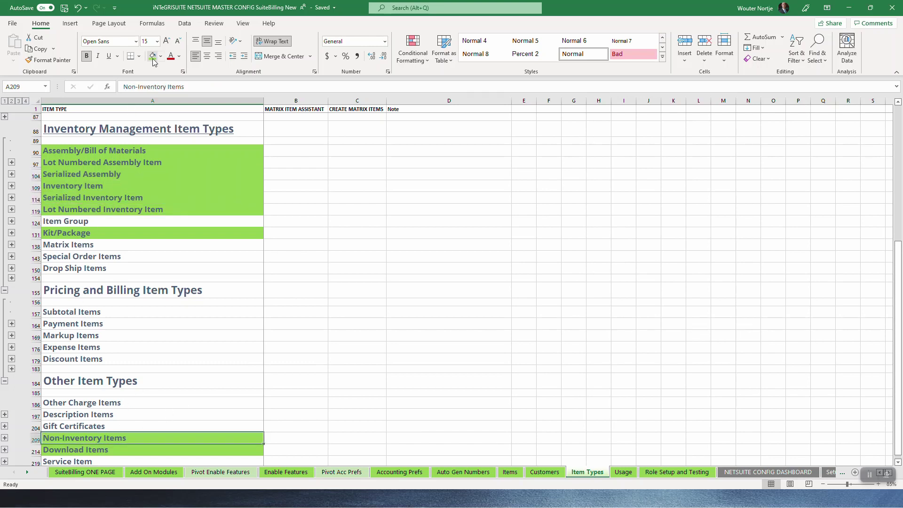
# - Recheck the ARM005 item type list and fill the Other Charge Items cell with light green
pyautogui.hotkey('alt', 'Tab')
pyautogui.hotkey('alt', 'Tab')
pyautogui.hotkey('alt', 'Tab')
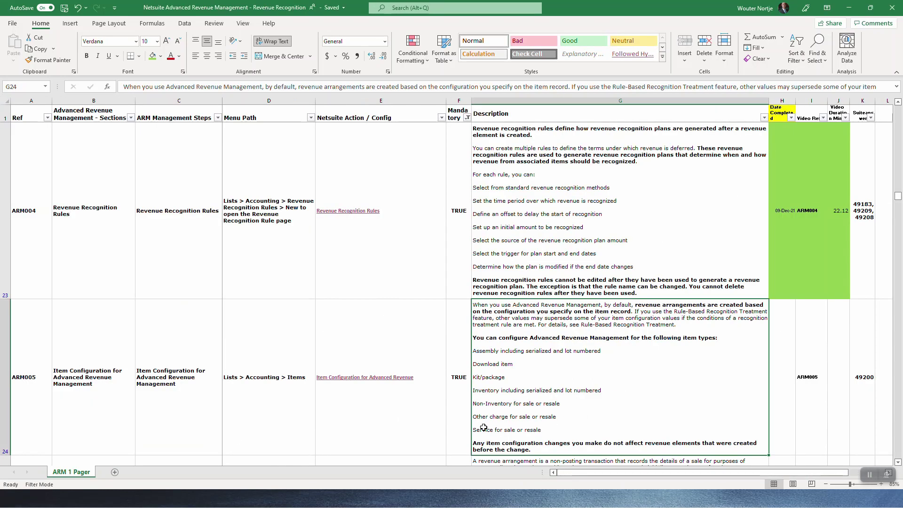
pyautogui.hotkey('alt', 'Tab')
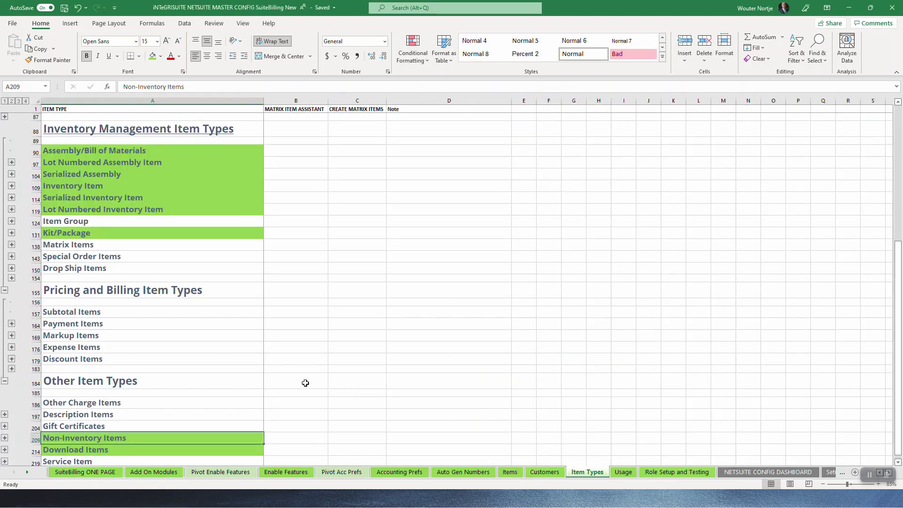
pyautogui.click(115, 403)
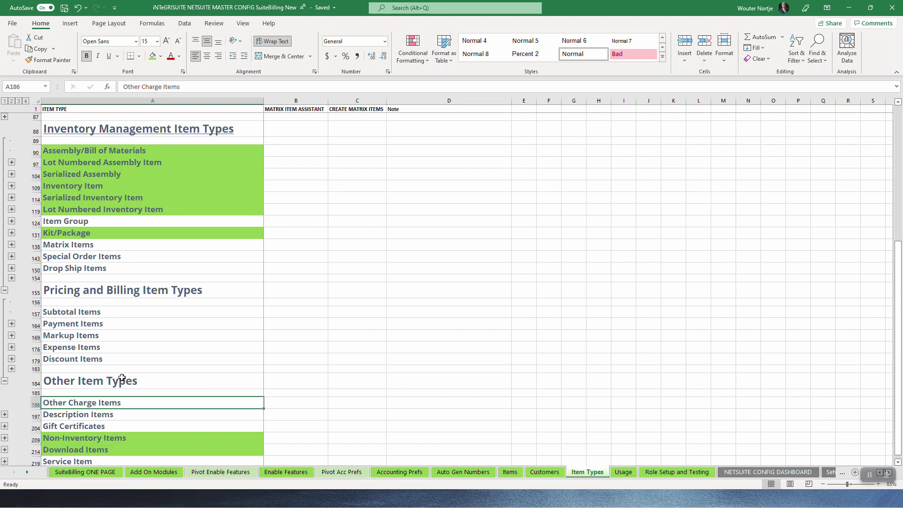
pyautogui.click(152, 56)
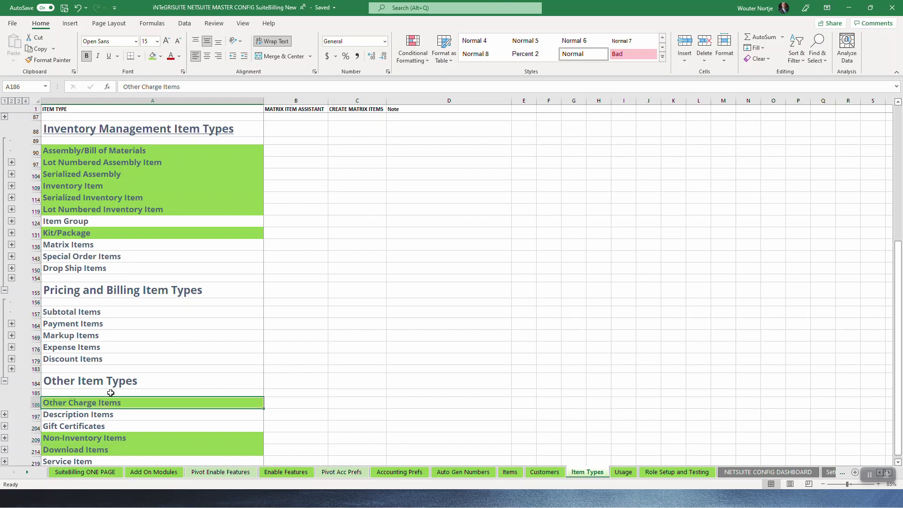
# - Check the ARM005 item type list again and fill the Service Item cell with light green
pyautogui.hotkey('alt', 'Tab')
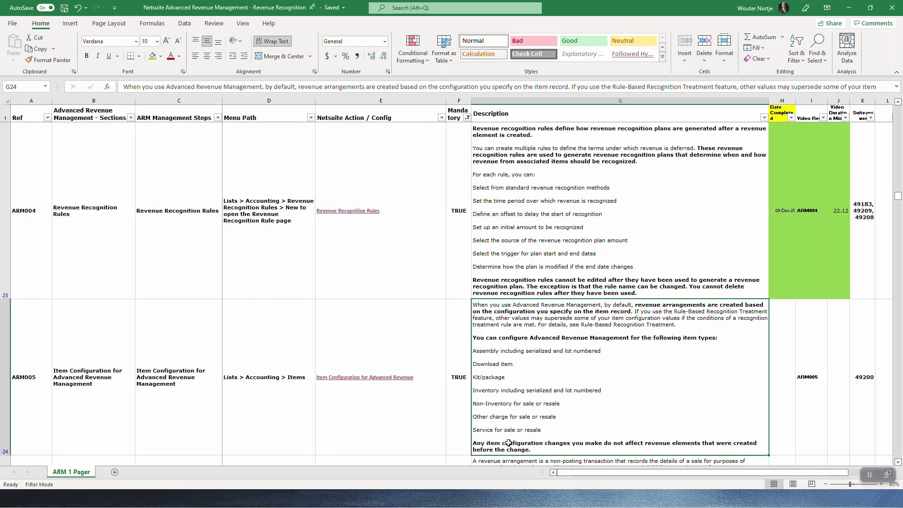
pyautogui.hotkey('alt', 'Tab')
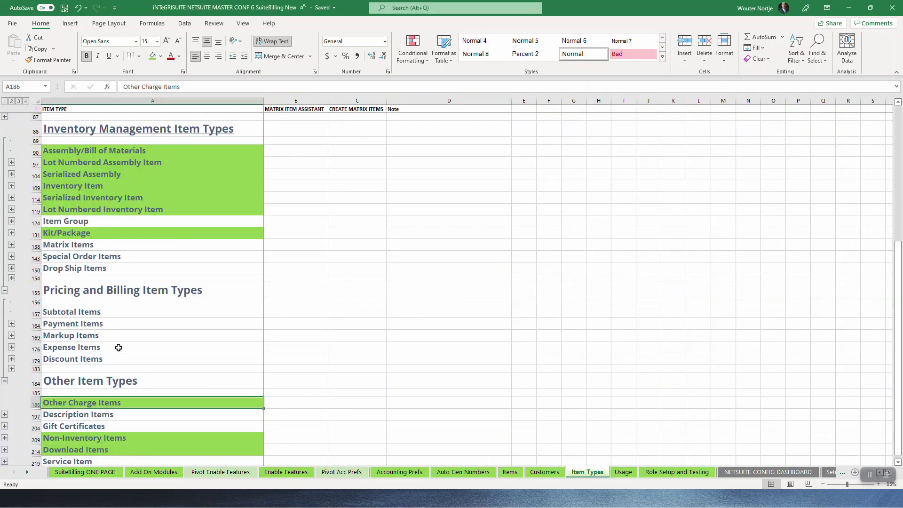
pyautogui.scroll(-1, 119, 347)
pyautogui.click(77, 429)
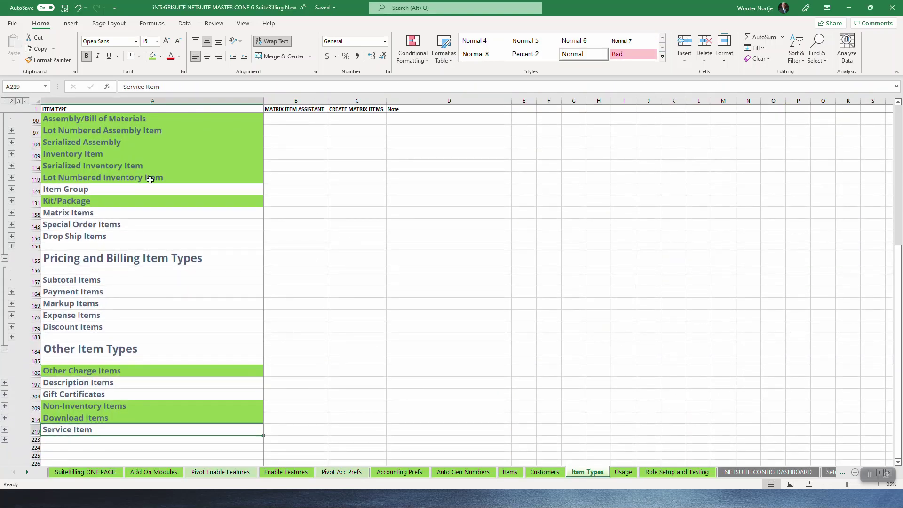
pyautogui.click(151, 57)
pyautogui.scroll(1, 284, 233)
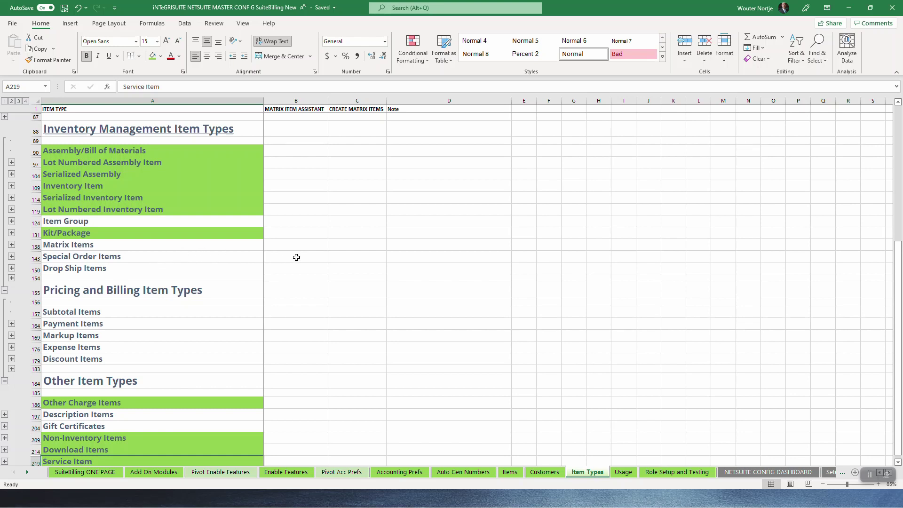
# - Review the ARM005 description and the Accounting Subtab fields in the item configuration help article
pyautogui.hotkey('alt', 'Tab')
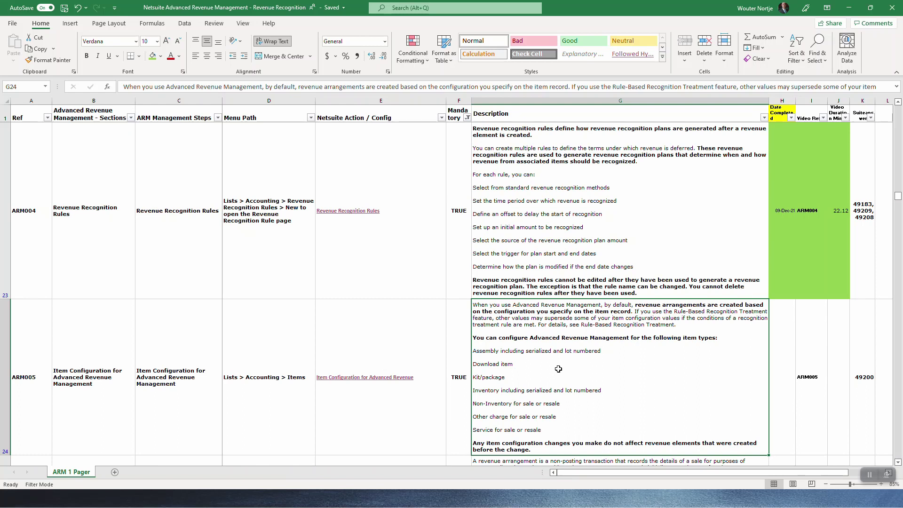
pyautogui.hotkey('alt', 'Tab')
pyautogui.hotkey('alt', 'Tab')
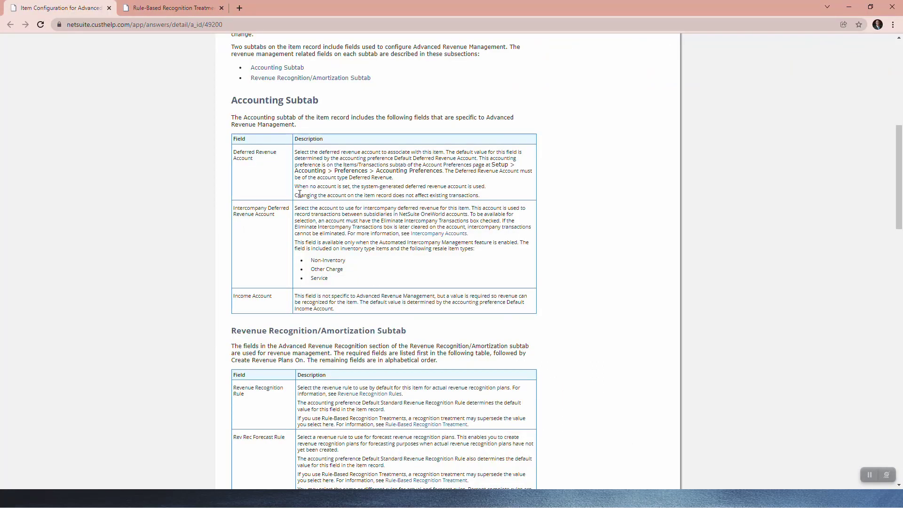
# - Switch to NetSuite, open the accounting Items list and log back in with the saved credentials
pyautogui.hotkey('alt', 'Tab')
pyautogui.hotkey('alt', 'Tab')
pyautogui.hotkey('alt', 'Tab')
pyautogui.hotkey('alt', 'Tab')
pyautogui.hotkey('alt', 'Tab')
pyautogui.hotkey('alt', 'Tab')
pyautogui.hotkey('alt', 'Tab')
pyautogui.hotkey('alt', 'Tab')
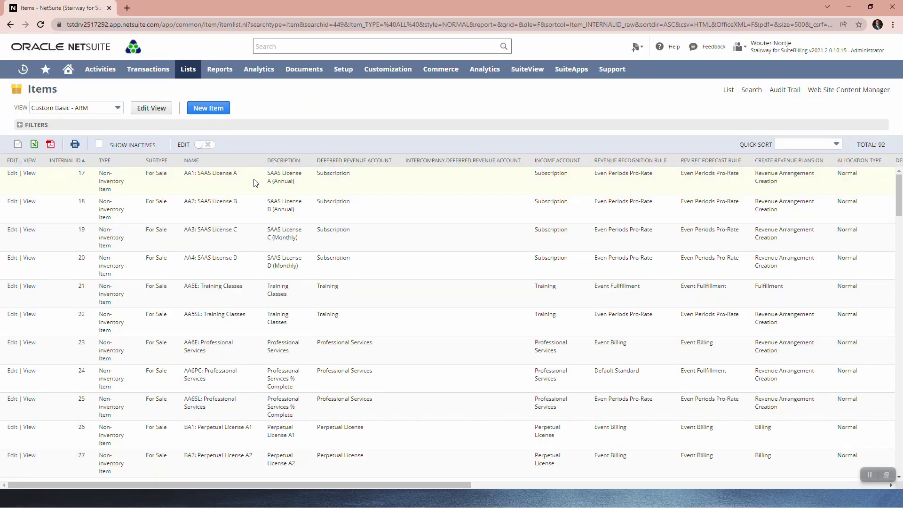
pyautogui.moveTo(189, 70)
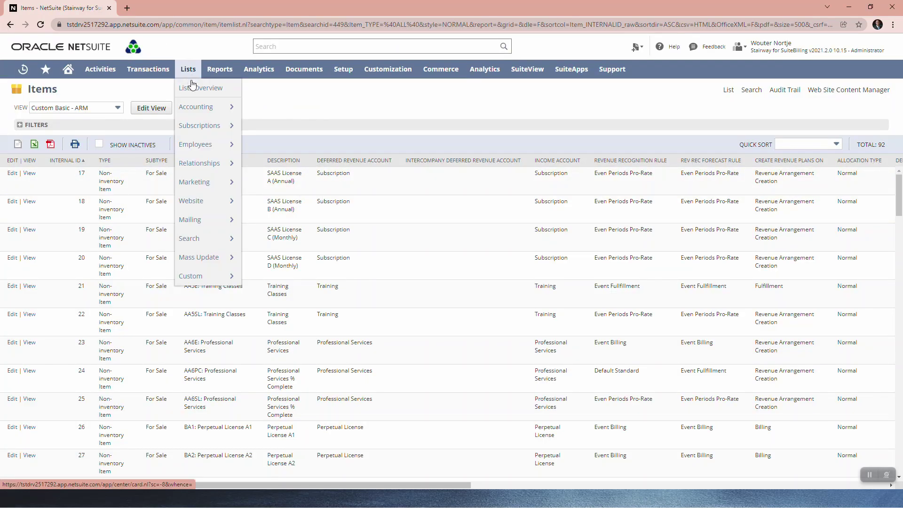
pyautogui.moveTo(197, 109)
pyautogui.moveTo(259, 169)
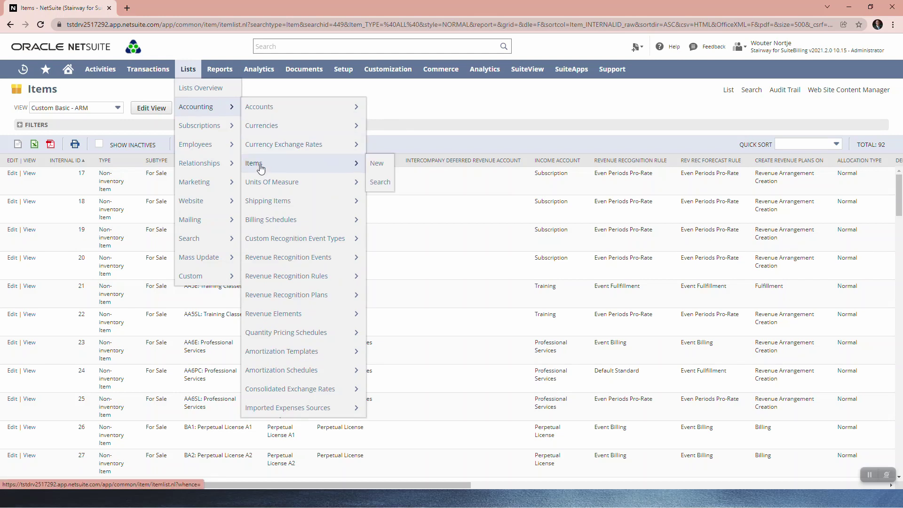
pyautogui.click(258, 169)
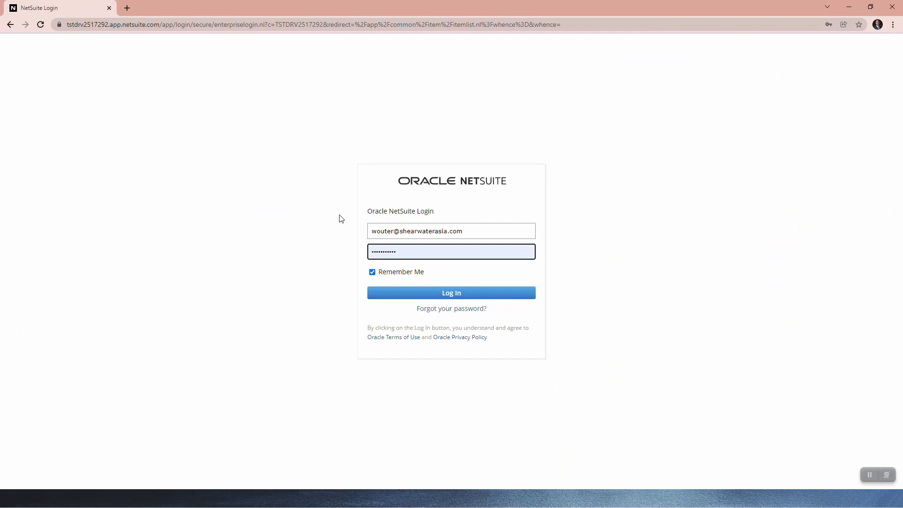
pyautogui.click(441, 294)
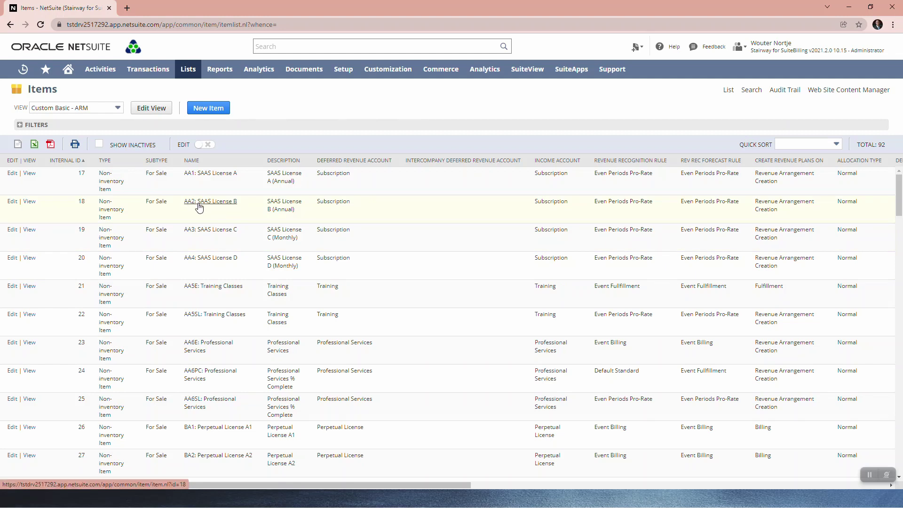
# - Open the Custom Basic - ARM item view for customization, review its result fields and cancel without saving
pyautogui.click(119, 111)
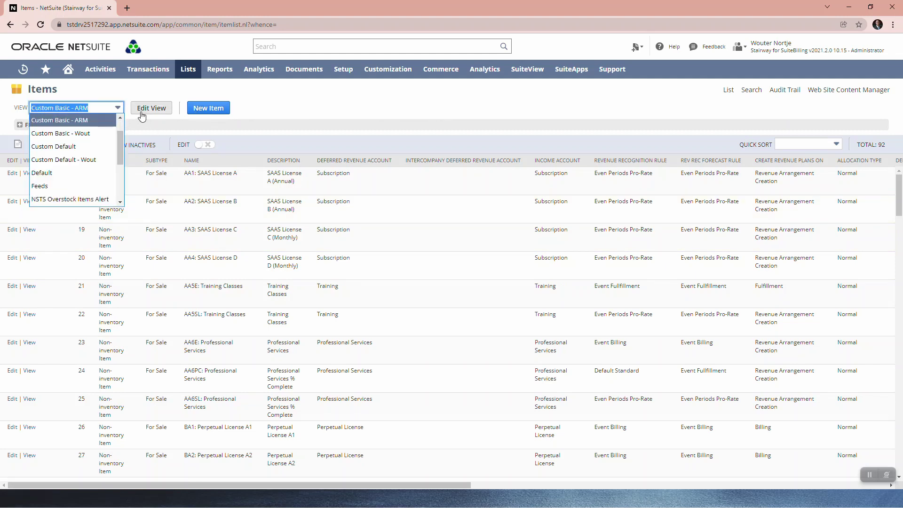
pyautogui.click(141, 113)
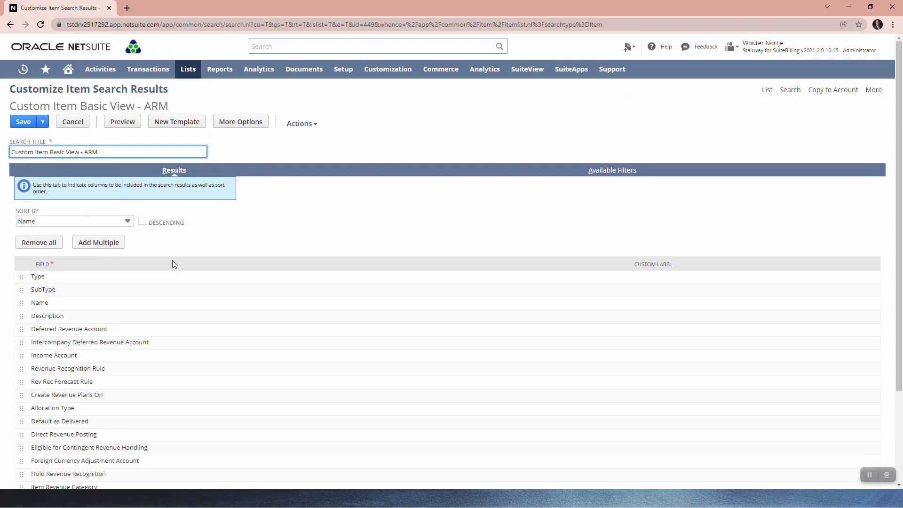
pyautogui.scroll(-2, 88, 189)
pyautogui.scroll(2, 98, 214)
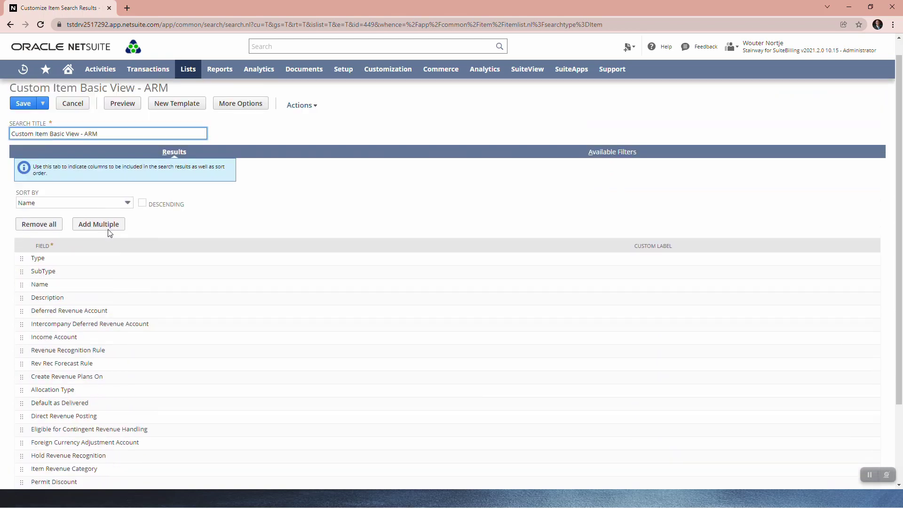
pyautogui.scroll(1, 107, 244)
pyautogui.click(73, 122)
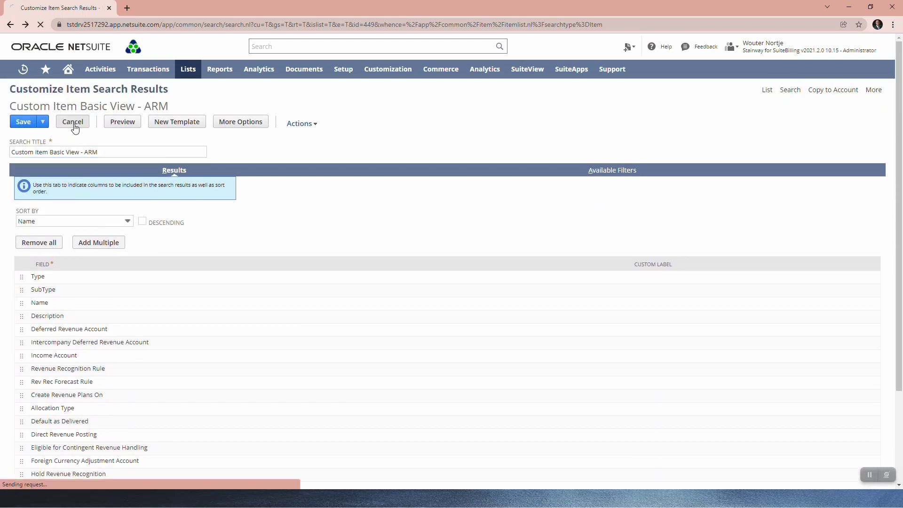
# - Switch to the Stairway Items workbook and review the item names, focusing on SAAS License items AA1 to AA4
pyautogui.hotkey('alt', 'Tab')
pyautogui.hotkey('alt', 'Tab')
pyautogui.hotkey('alt', 'Tab')
pyautogui.hotkey('alt', 'Tab')
pyautogui.hotkey('alt', 'Tab')
pyautogui.hotkey('alt', 'Tab')
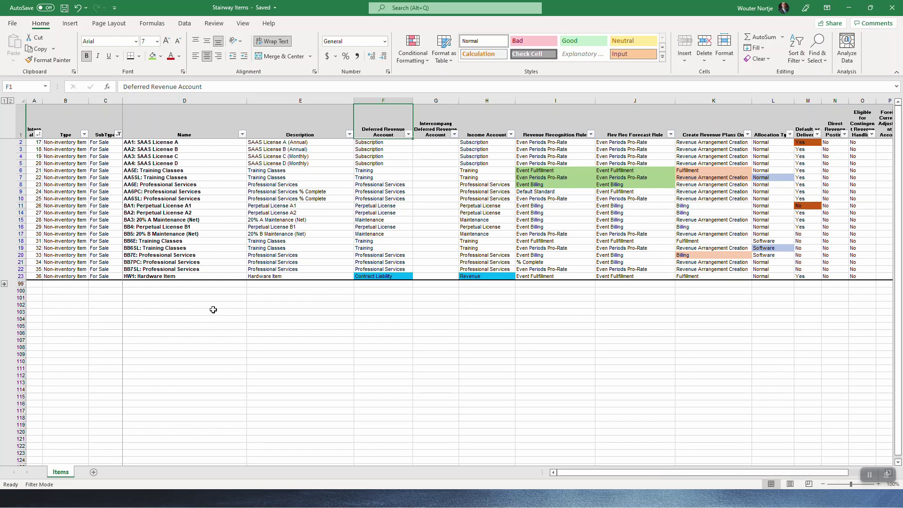
pyautogui.moveTo(169, 142); pyautogui.dragTo(168, 274)
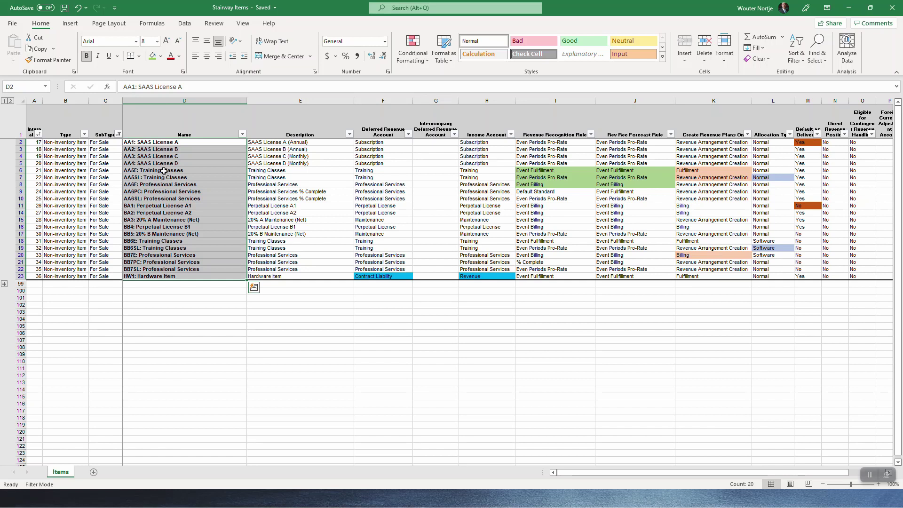
pyautogui.click(161, 143)
pyautogui.moveTo(161, 142); pyautogui.dragTo(177, 162)
pyautogui.click(177, 163)
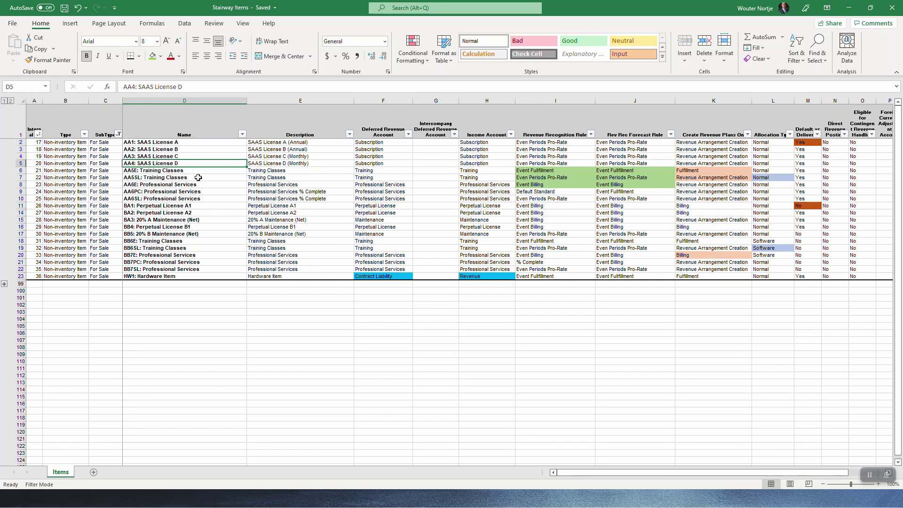
# - Go through the training, professional services, perpetual license and maintenance item names down to BB6SL: Training Classes
pyautogui.moveTo(188, 171); pyautogui.dragTo(192, 198)
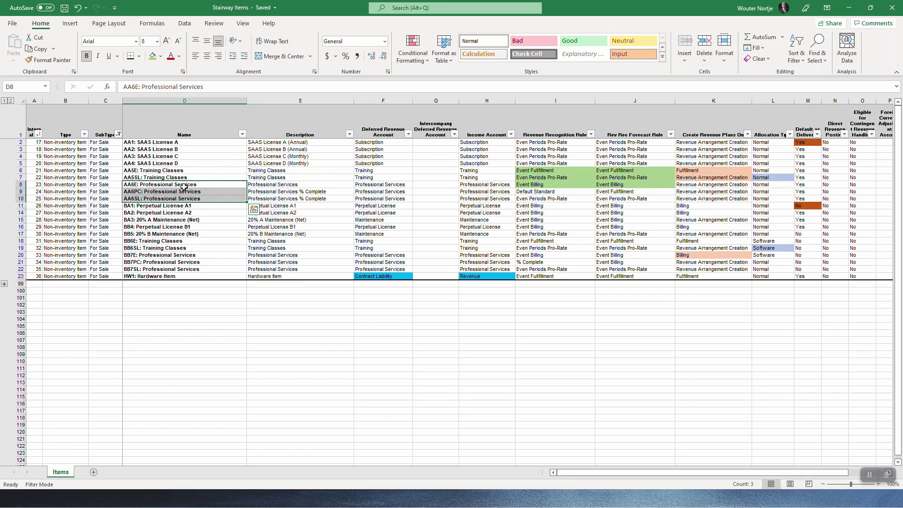
pyautogui.moveTo(186, 206); pyautogui.dragTo(187, 212)
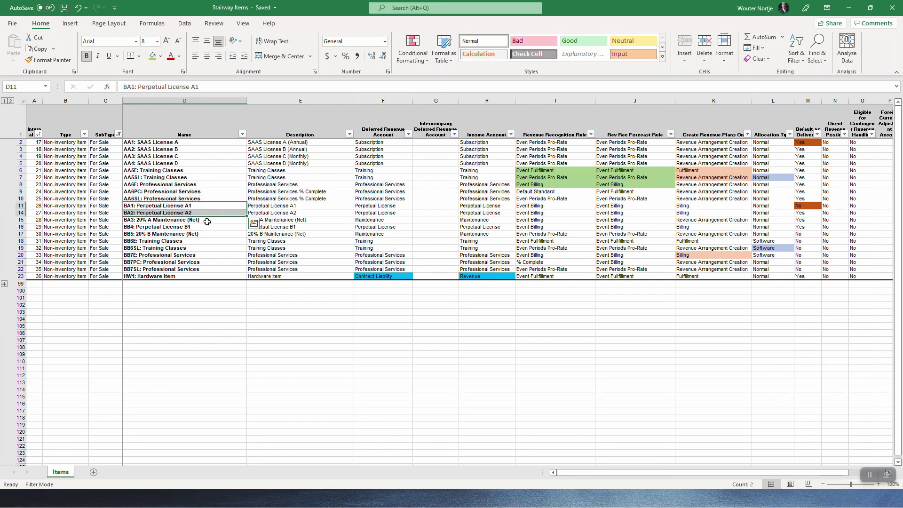
pyautogui.click(206, 220)
pyautogui.click(203, 227)
pyautogui.click(206, 234)
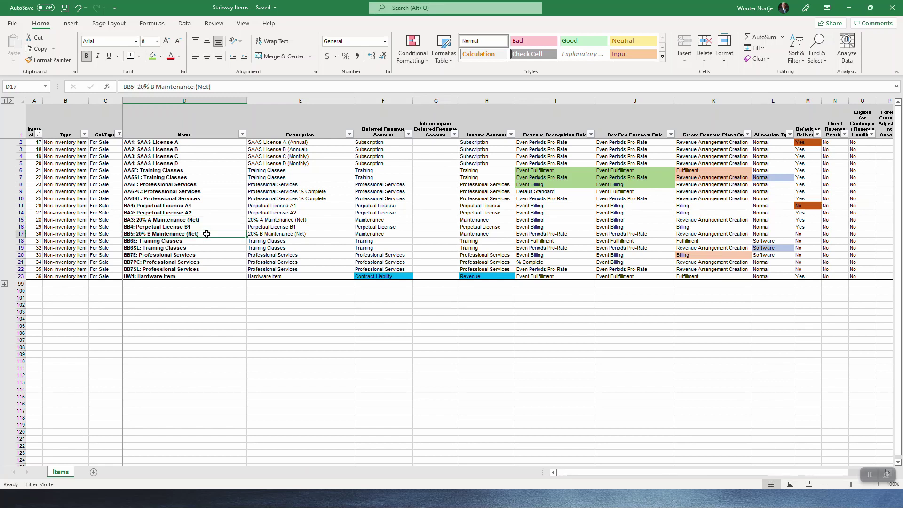
pyautogui.click(199, 242)
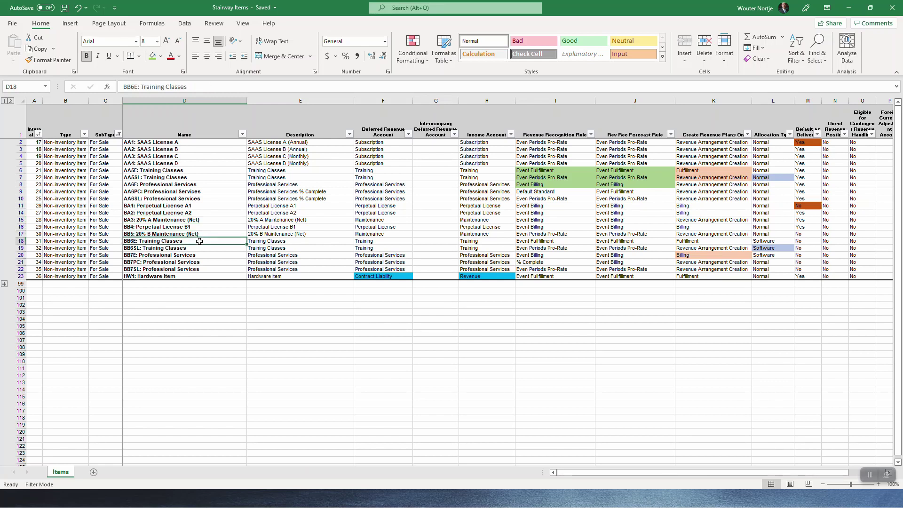
pyautogui.click(199, 248)
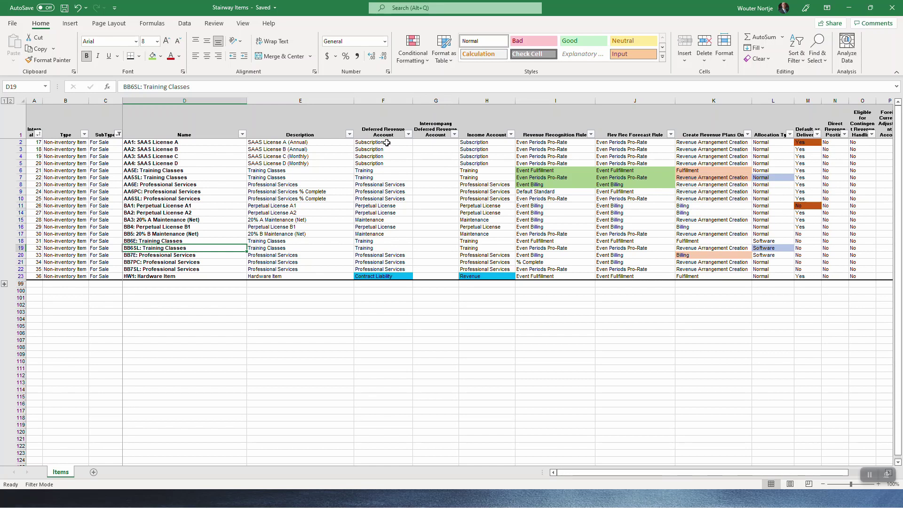
# - Select AA1's Deferred Revenue Account cell, then review the supported item types and Accounting Subtab fields in the help article
pyautogui.click(386, 142)
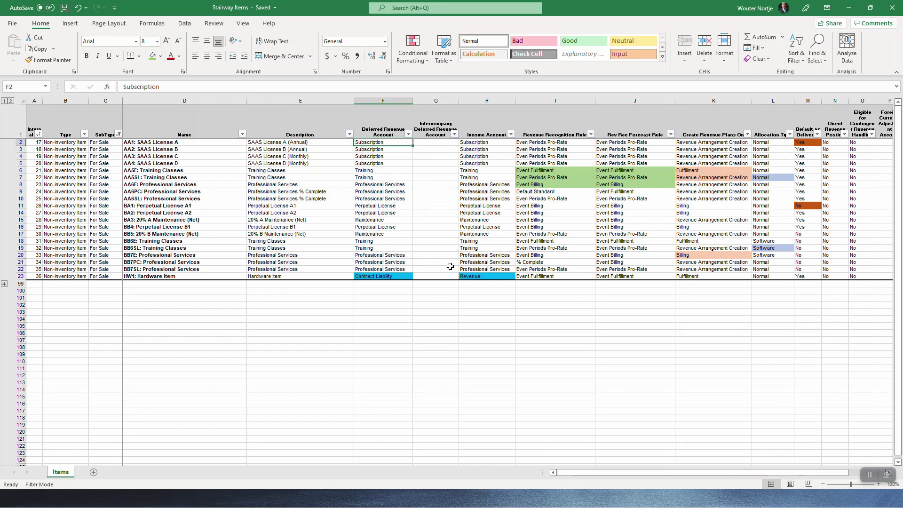
pyautogui.click(869, 476)
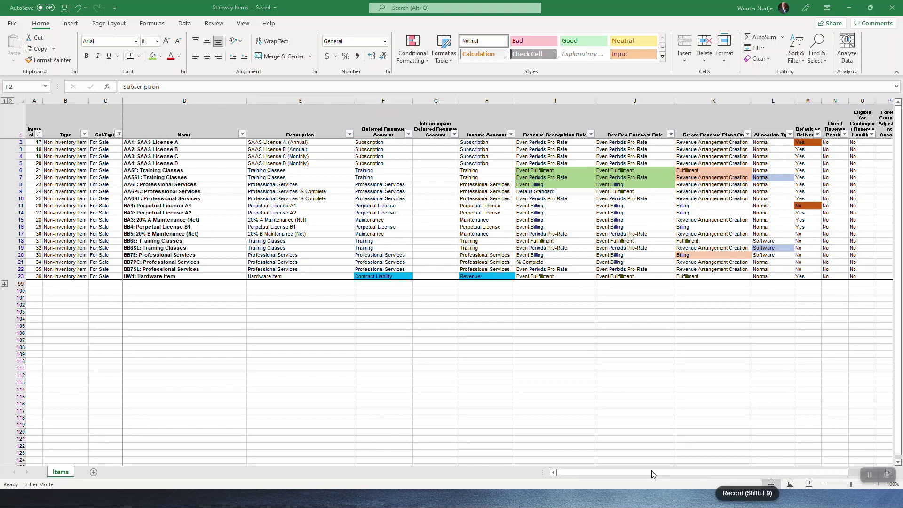
pyautogui.hotkey('alt', 'Tab')
pyautogui.hotkey('alt', 'Tab')
pyautogui.hotkey('alt', 'Tab')
pyautogui.scroll(5, 319, 244)
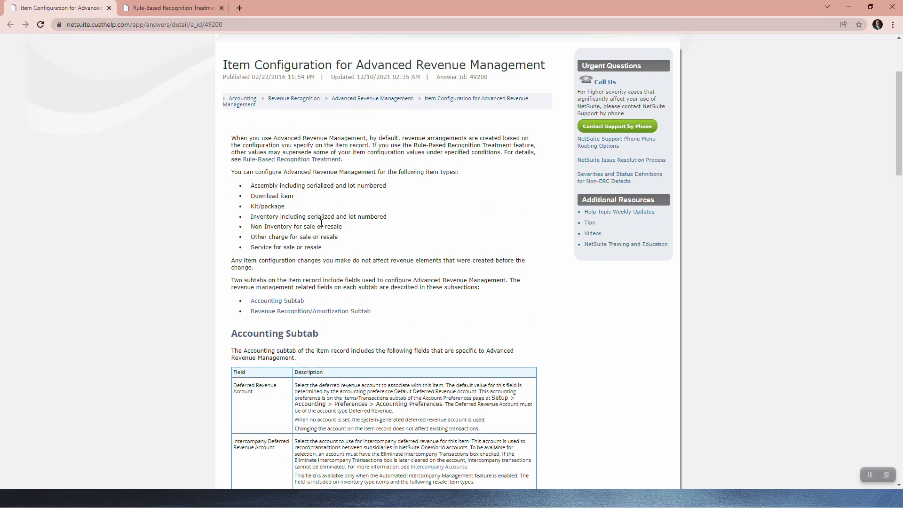
pyautogui.scroll(-4, 475, 108)
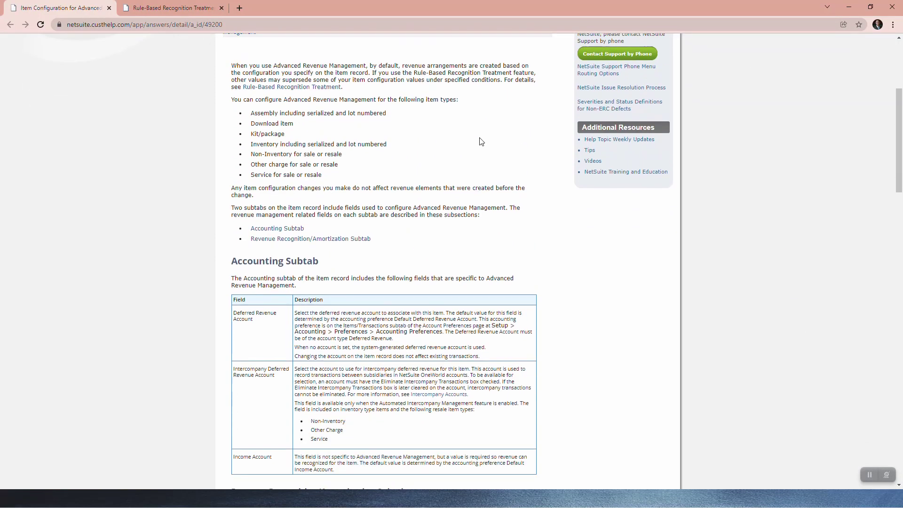
# - Switch to the Netsuite Advanced Revenue Management workbook and select the ARM005 SuiteAnswers reference 49200
pyautogui.hotkey('alt', 'Tab')
pyautogui.hotkey('alt', 'Tab')
pyautogui.hotkey('alt', 'Tab')
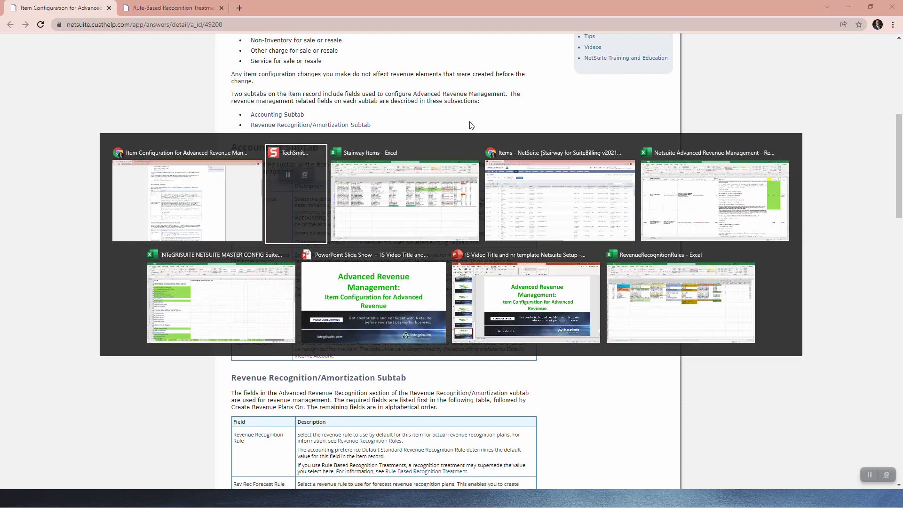
pyautogui.hotkey('alt', 'Tab')
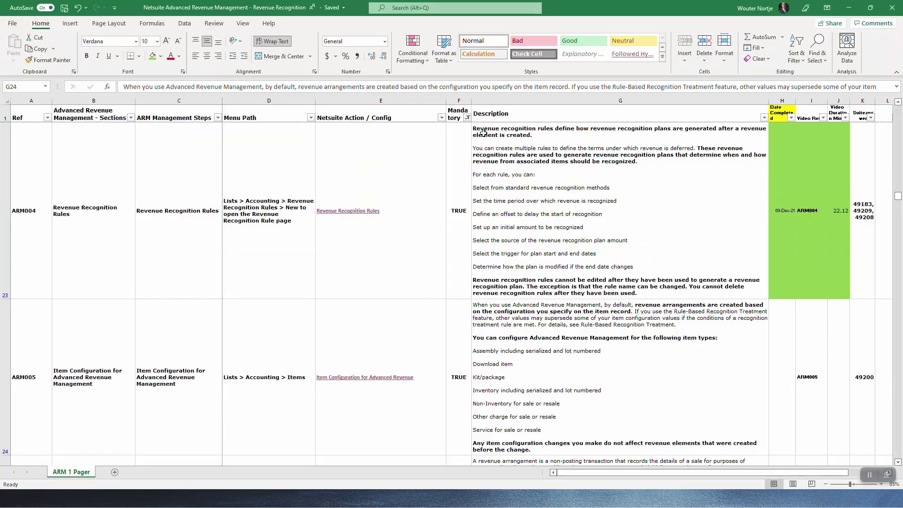
pyautogui.click(861, 376)
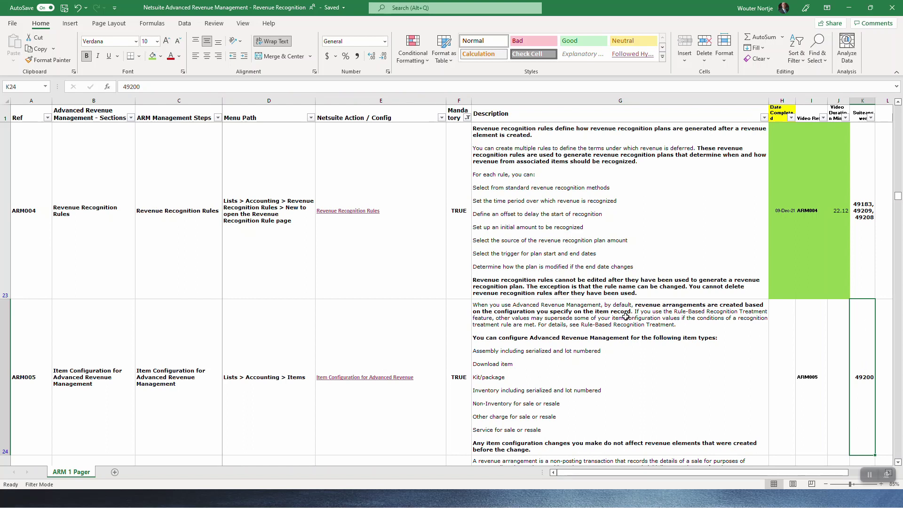
# - Compare the help article's Deferred Revenue Account description with the matching column in the Stairway Items workbook
pyautogui.hotkey('alt', 'Tab')
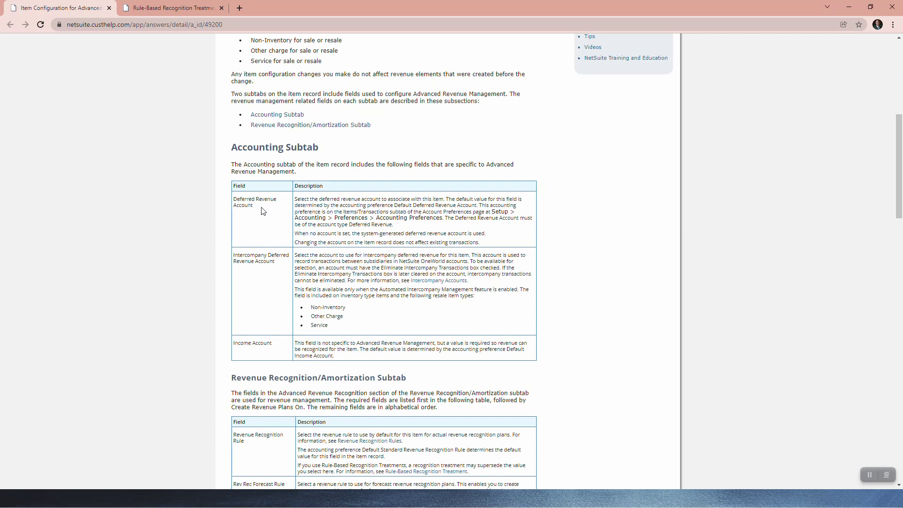
pyautogui.hotkey('alt', 'Tab')
pyautogui.click(508, 164)
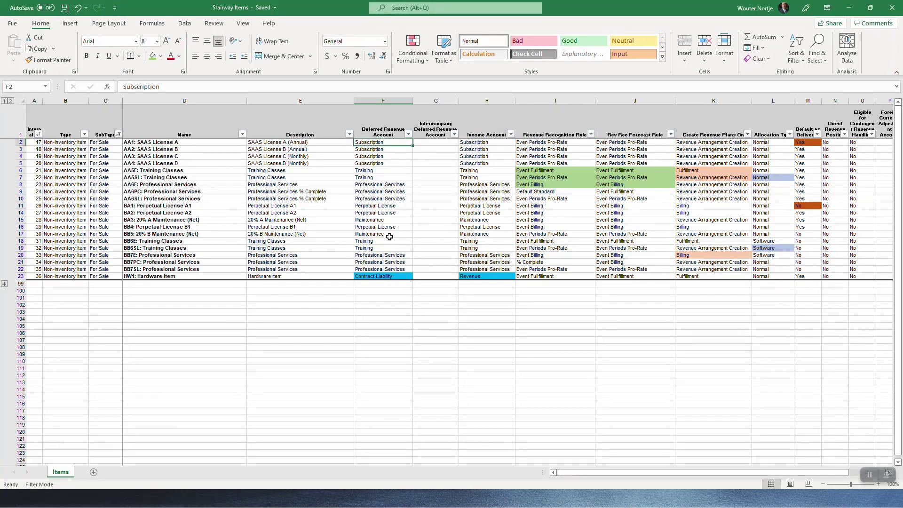
pyautogui.hotkey('alt', 'Tab')
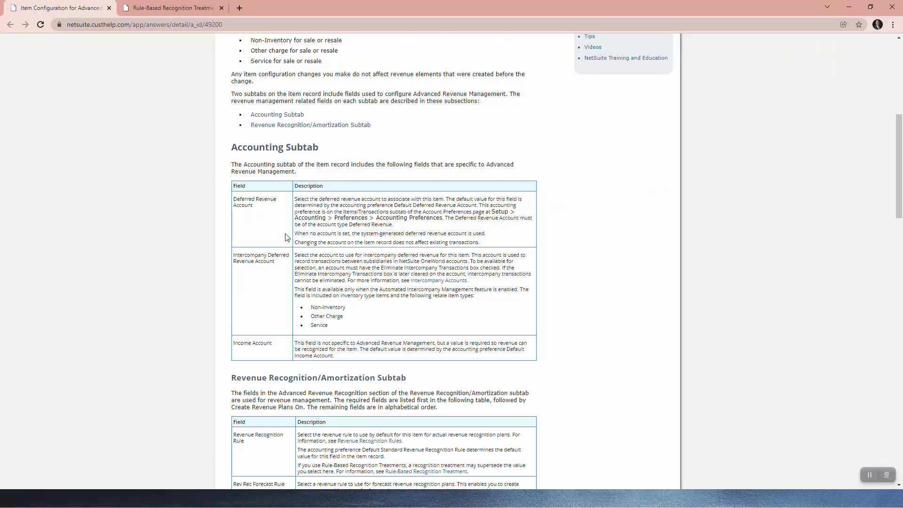
pyautogui.hotkey('alt', 'Tab')
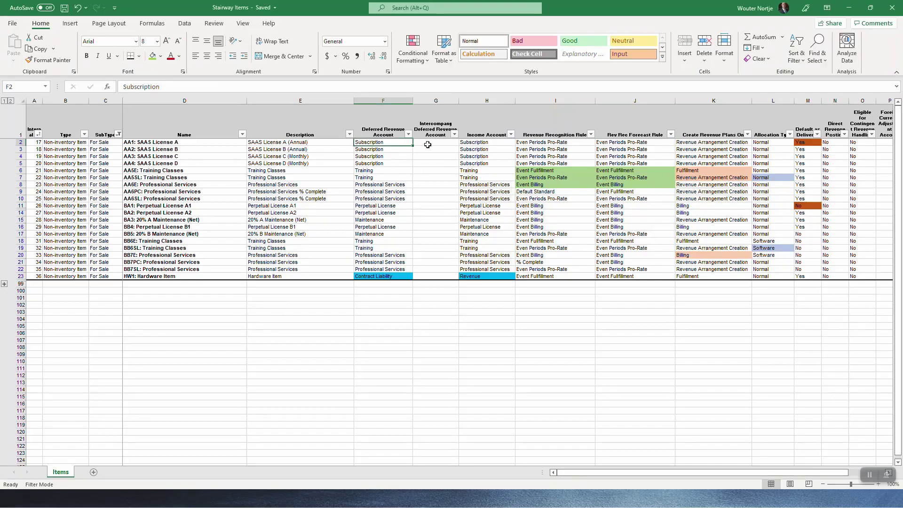
# - Check the Intercompany Deferred Revenue Account column for all listed items against its description in the help article
pyautogui.hotkey('alt', 'Tab')
pyautogui.hotkey('alt', 'Tab')
pyautogui.moveTo(438, 142); pyautogui.dragTo(438, 276)
pyautogui.hotkey('ctrl', 'v')
pyautogui.hotkey('alt', 'Tab')
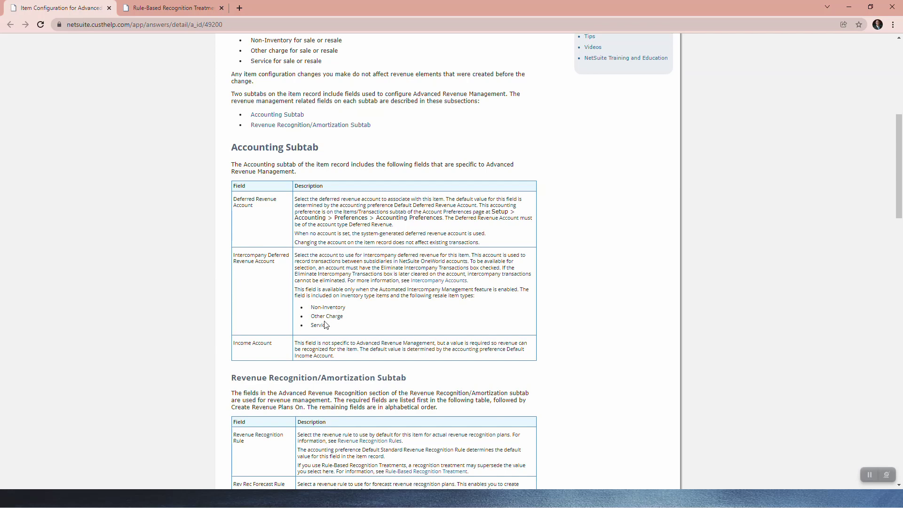
# - Switch to the iNTeGRISUITE NETSUITE MASTER CONFIG workbook and fill the Non-Inventory Items cell light blue on the Item Types sheet
pyautogui.hotkey('alt', 'Tab')
pyautogui.hotkey('alt', 'Tab')
pyautogui.hotkey('alt', 'Tab')
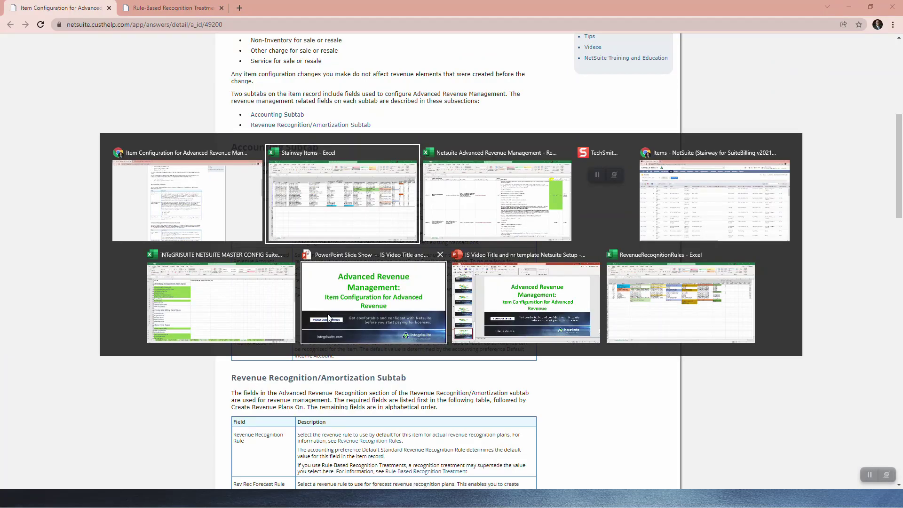
pyautogui.hotkey('alt', 'Tab')
pyautogui.hotkey('alt', 'Tab')
pyautogui.hotkey('alt', 'Tab')
pyautogui.hotkey('alt', 'Tab')
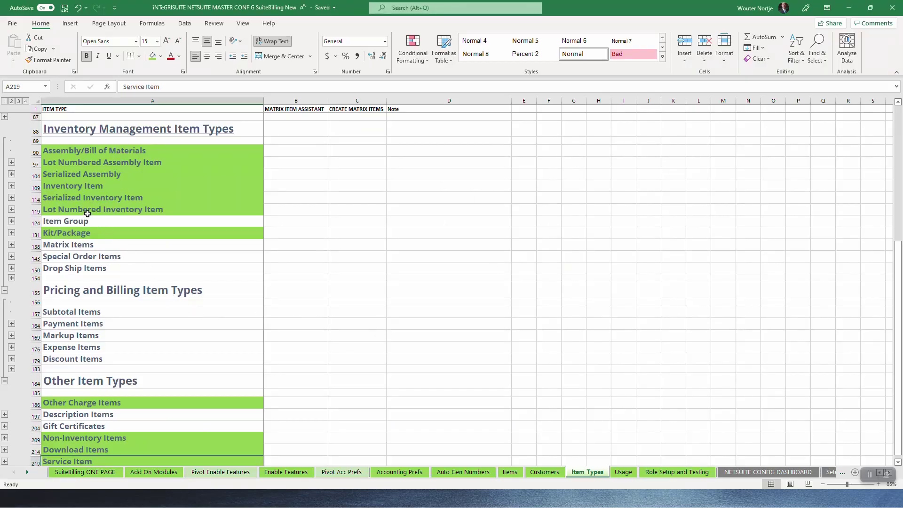
pyautogui.click(117, 437)
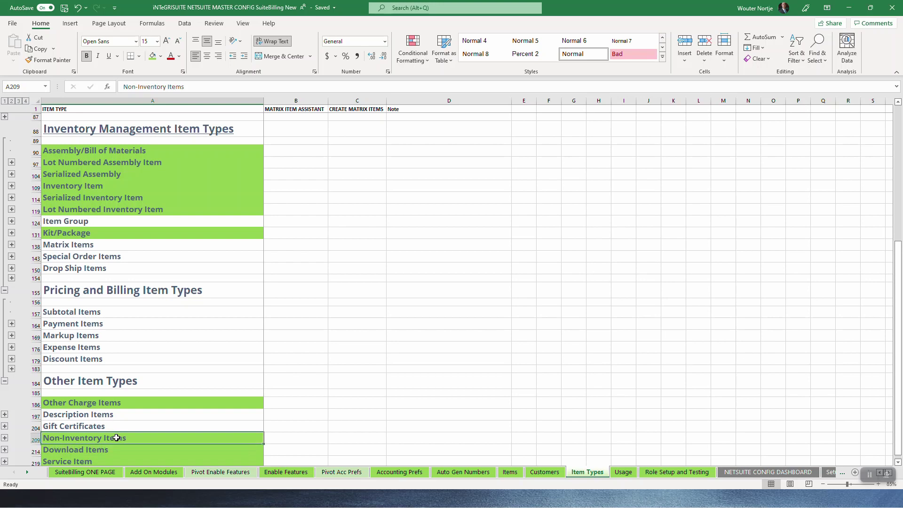
pyautogui.click(161, 57)
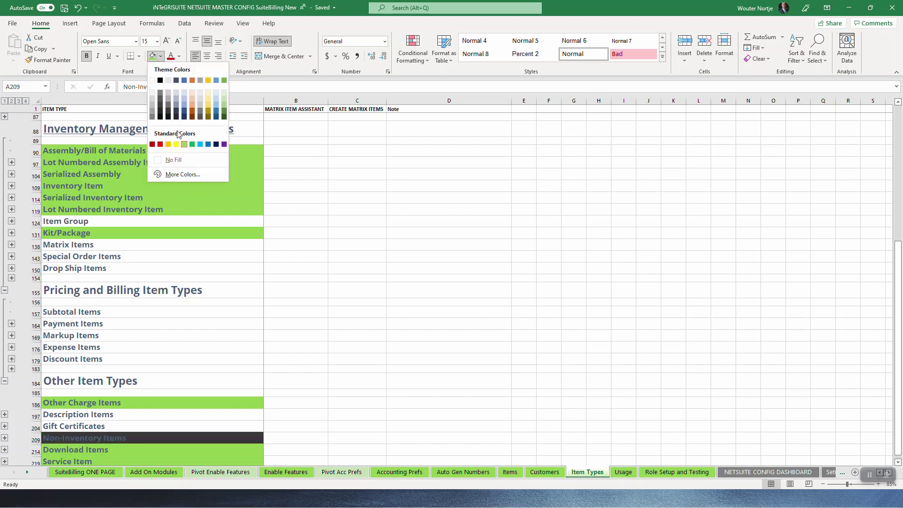
pyautogui.click(200, 145)
# - Fill the Other Charge Items and Service Item cells light blue, checking the intercompany resale item types in the help article
pyautogui.hotkey('alt', 'Tab')
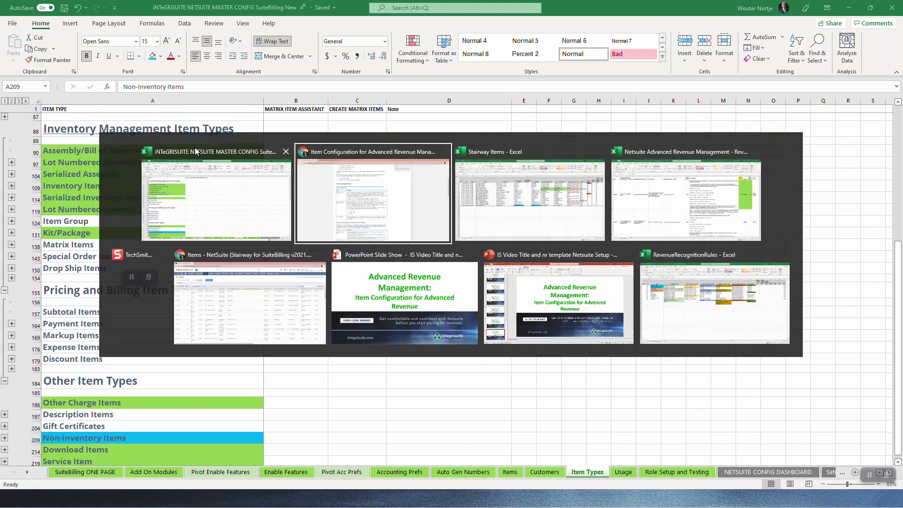
pyautogui.hotkey('alt', 'Tab')
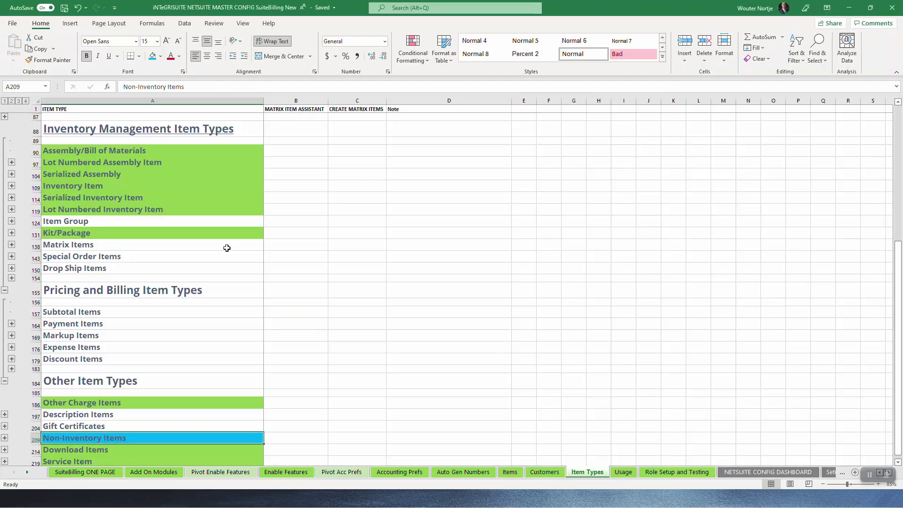
pyautogui.click(118, 401)
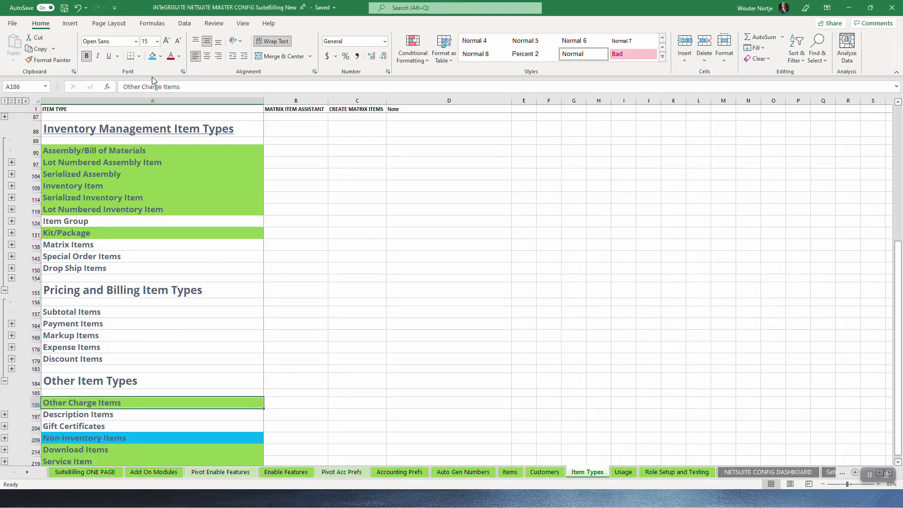
pyautogui.click(153, 58)
pyautogui.hotkey('alt', 'Tab')
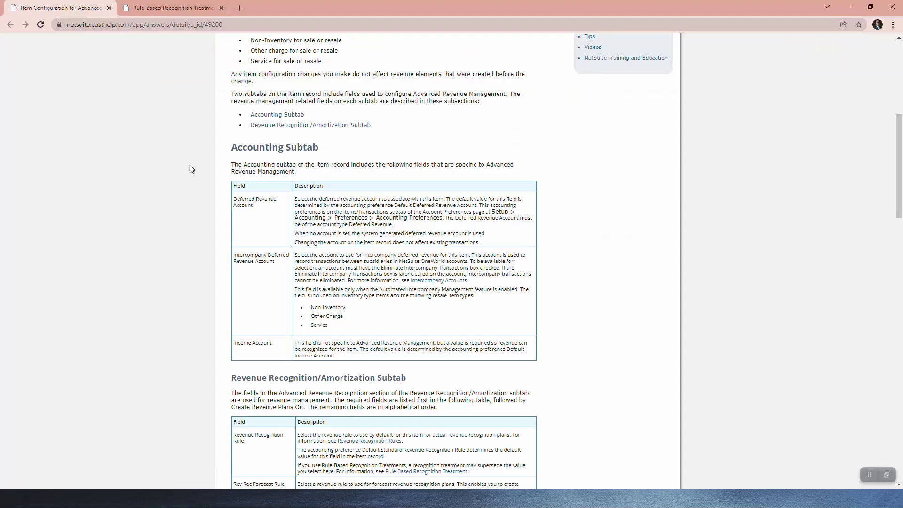
pyautogui.hotkey('alt', 'Tab')
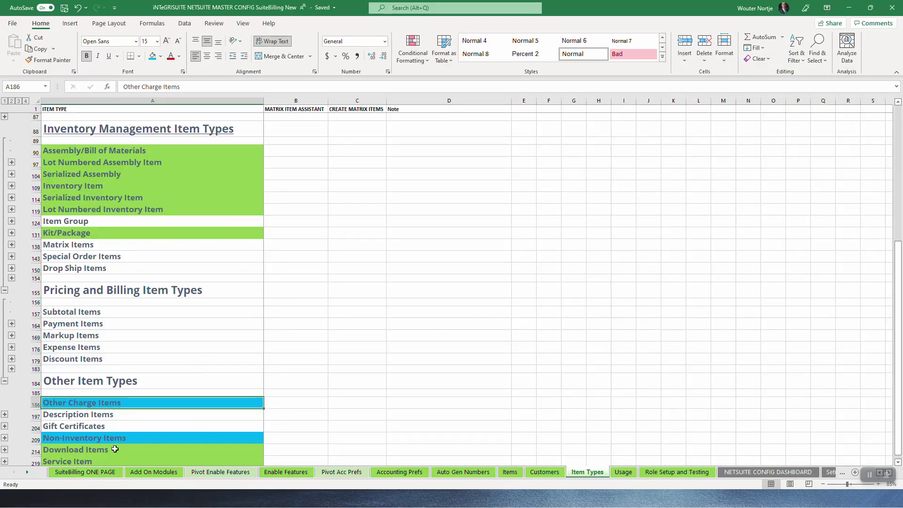
pyautogui.click(84, 463)
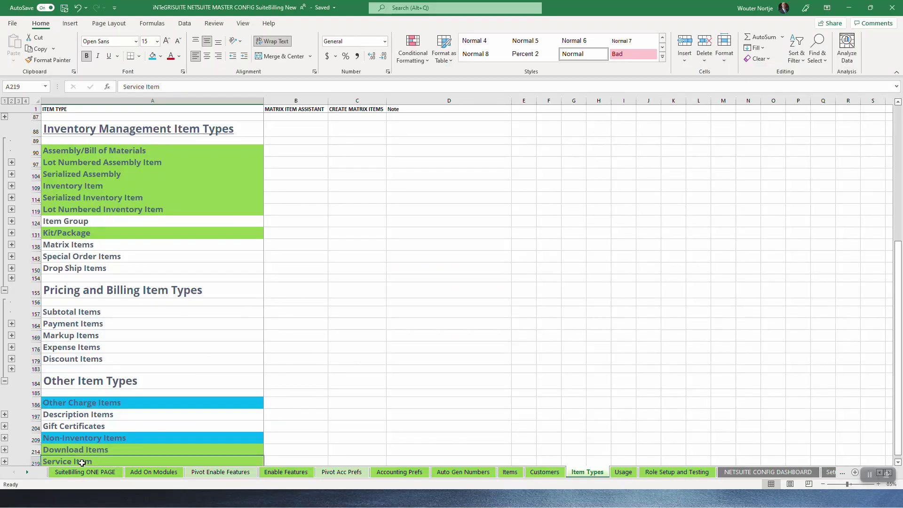
pyautogui.click(152, 57)
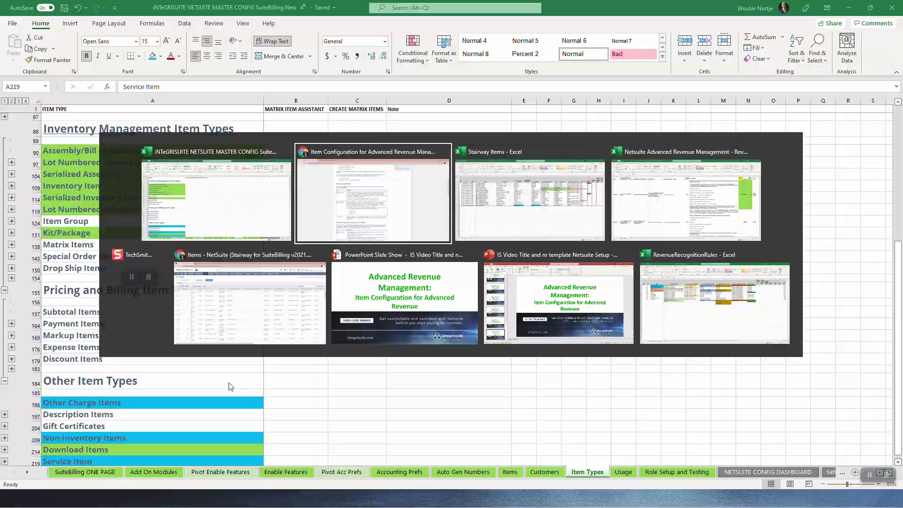
pyautogui.hotkey('alt', 'Tab')
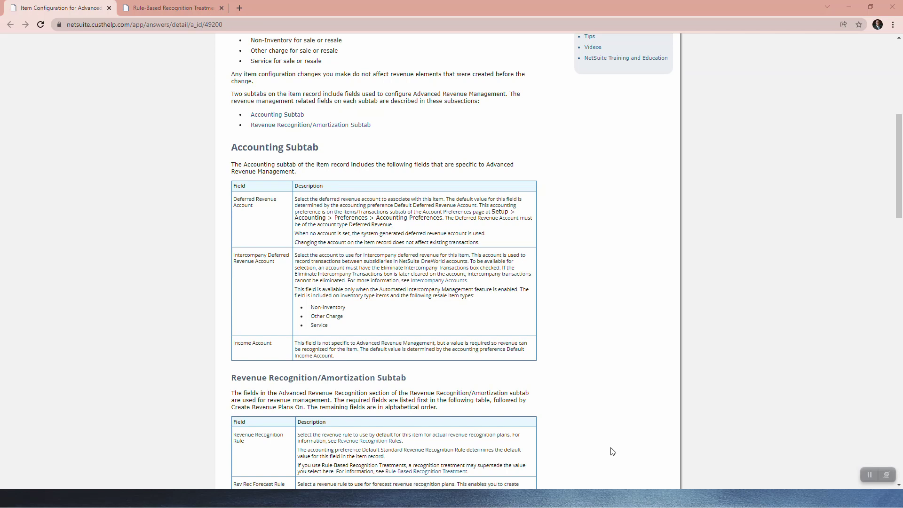
# - Switch to the Stairway Items workbook and compare the items' Deferred Revenue Account and Income Account values
pyautogui.hotkey('alt', 'Tab')
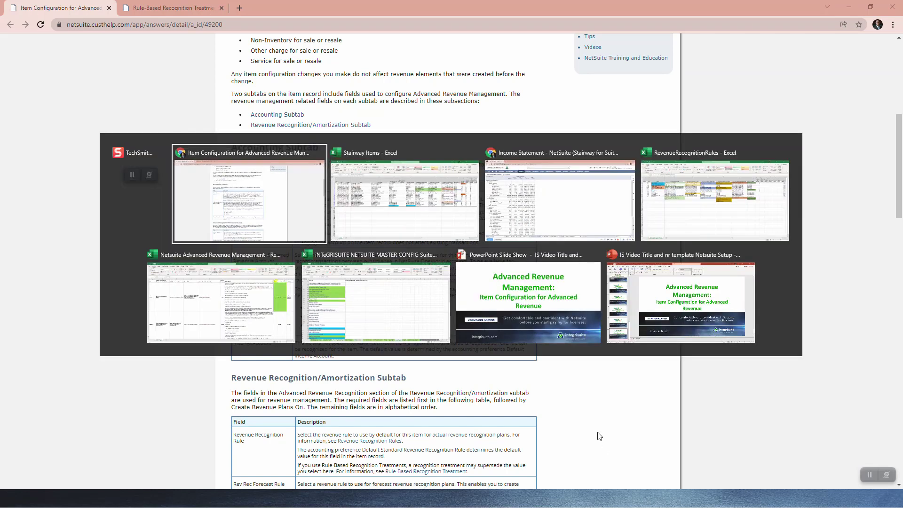
pyautogui.hotkey('alt', 'Tab')
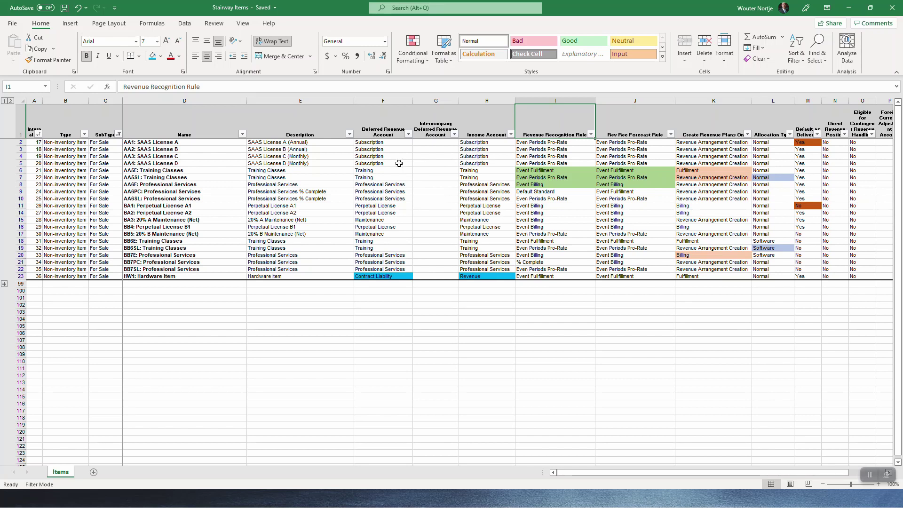
pyautogui.click(390, 147)
pyautogui.click(387, 191)
pyautogui.click(482, 145)
pyautogui.click(477, 173)
# - Compare the Stairway item accounts with the revenue accounts listed under 4000 - Revenue in NetSuite's Income Statement
pyautogui.hotkey('alt', 'Tab')
pyautogui.hotkey('alt', 'Tab')
pyautogui.hotkey('alt', 'Tab')
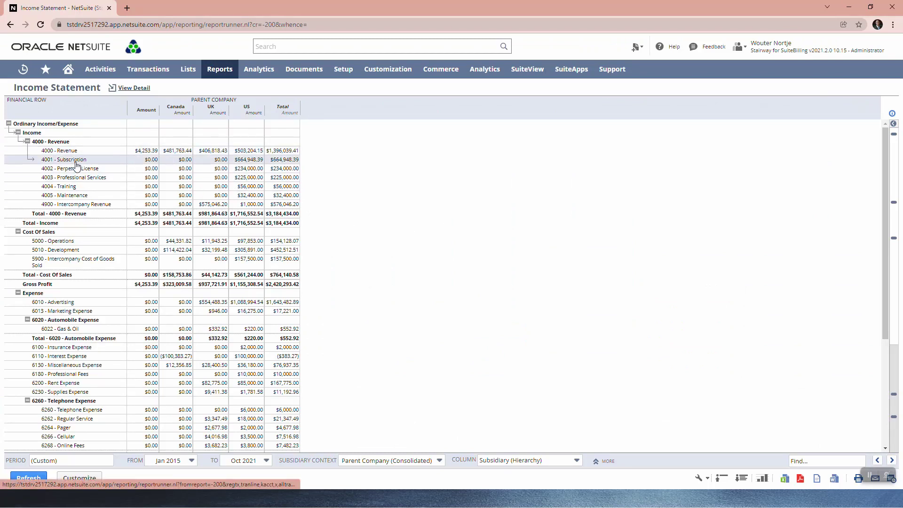
pyautogui.hotkey('alt', 'Tab')
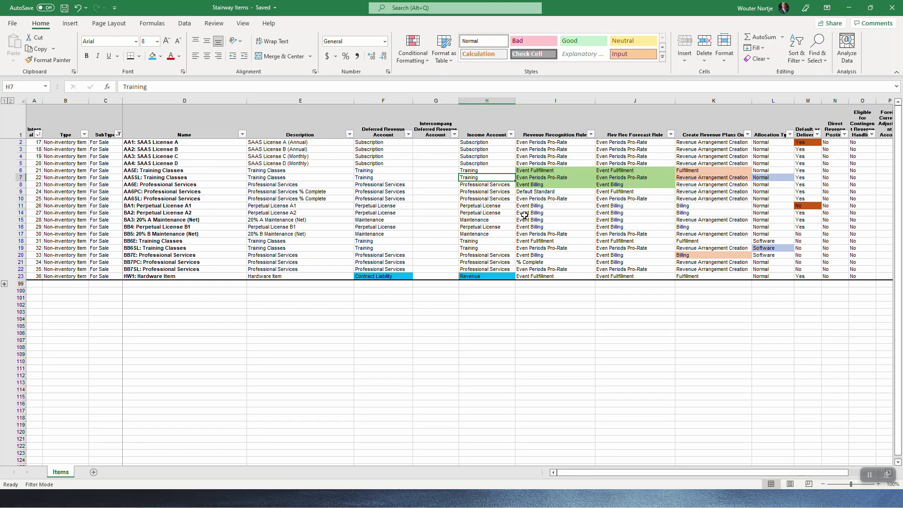
pyautogui.hotkey('alt', 'Tab')
pyautogui.hotkey('alt', 'Tab')
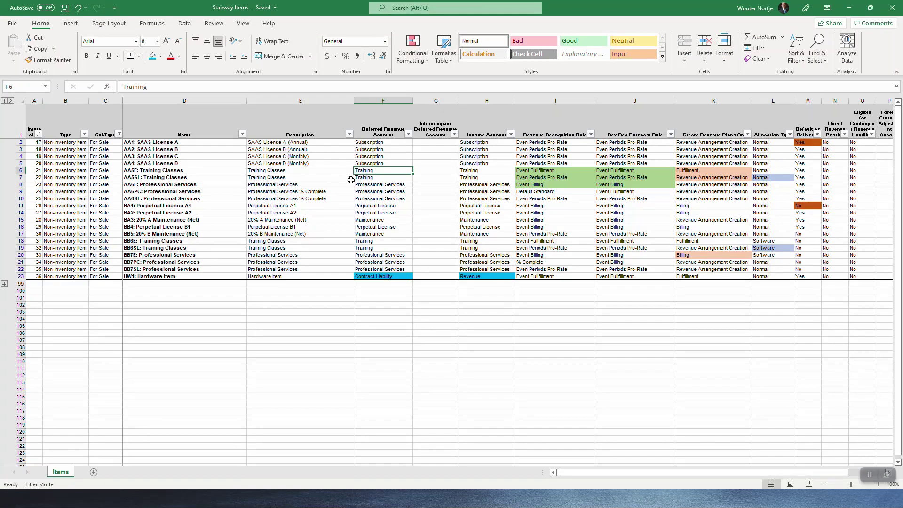
pyautogui.hotkey('alt', 'Tab')
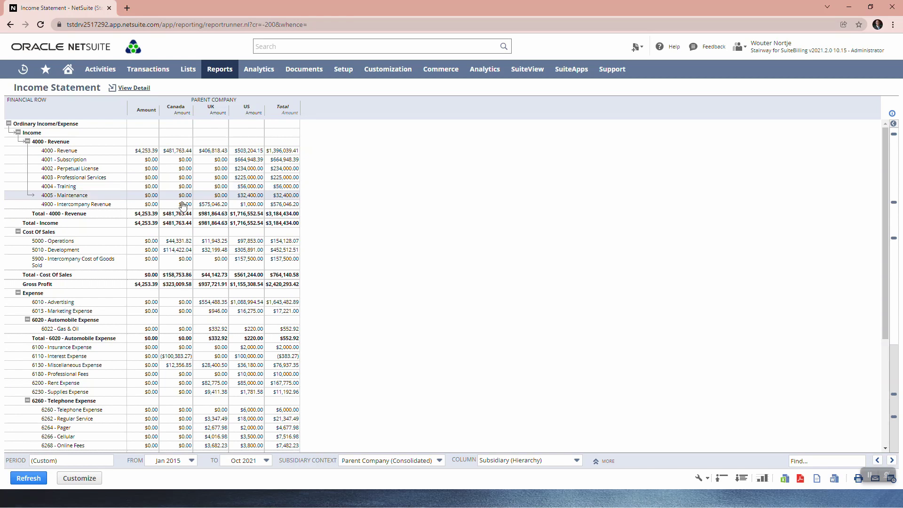
pyautogui.click(868, 475)
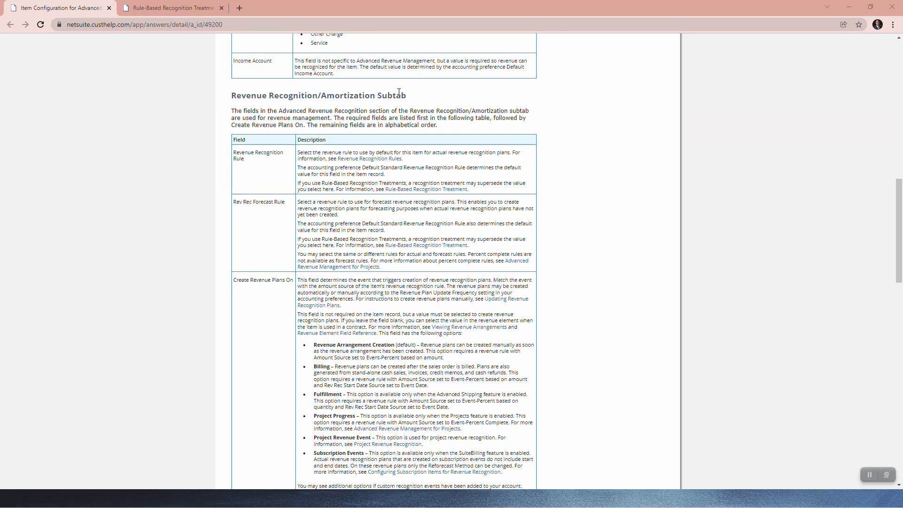
# - Select the Revenue Recognition Rule heading in Stairway Items and look up the available rules in the RevenueRecognitionRules workbook
pyautogui.hotkey('alt', 'Tab')
pyautogui.hotkey('alt', 'Tab')
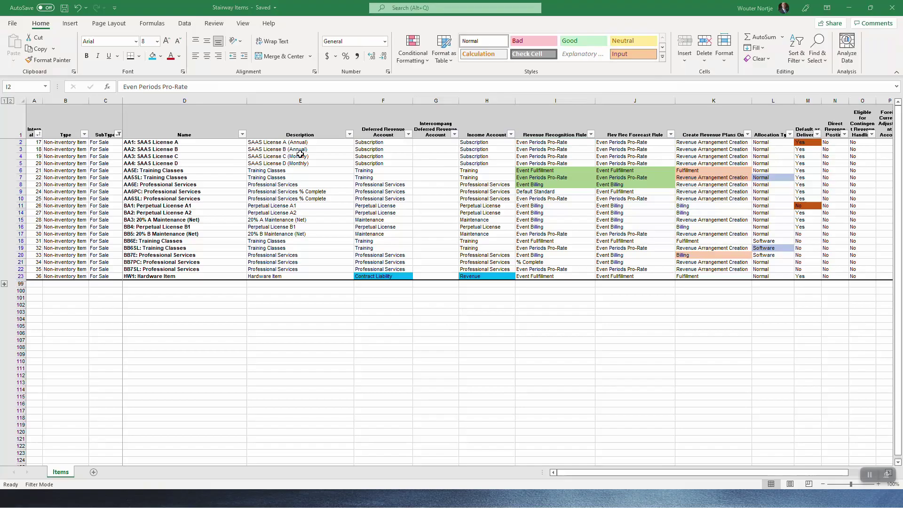
pyautogui.click(543, 124)
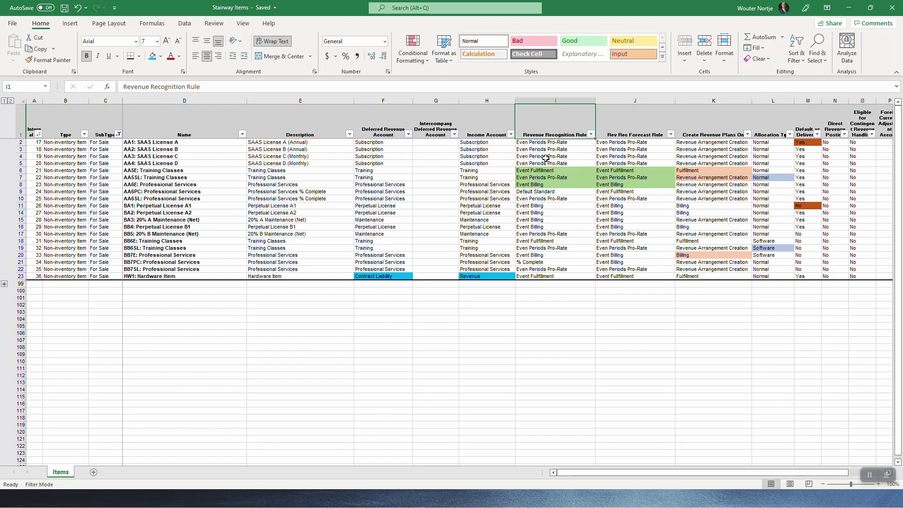
pyautogui.hotkey('alt', 'Tab')
pyautogui.hotkey('alt', 'Tab')
pyautogui.hotkey('alt', 'Tab')
pyautogui.hotkey('alt', 'Tab')
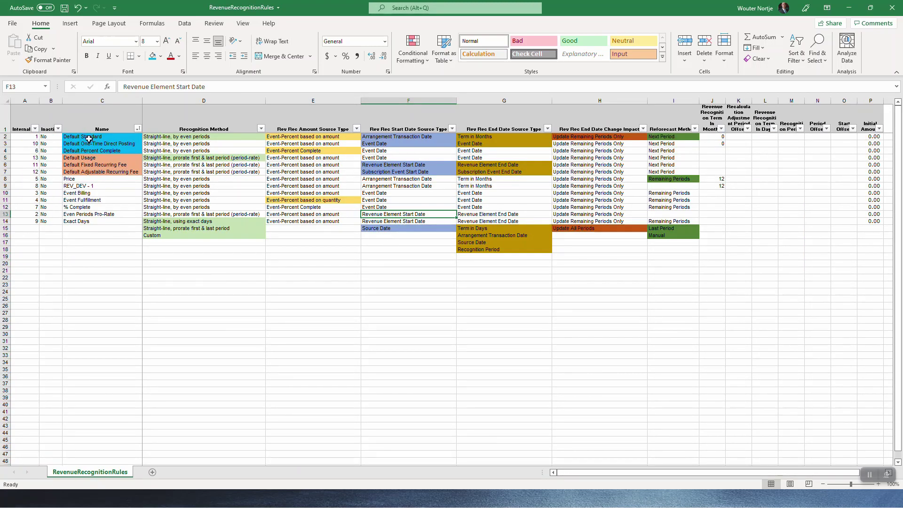
# - Return to Stairway Items and inspect the recognition rules assigned to the training, professional services and maintenance items
pyautogui.hotkey('alt', 'Tab')
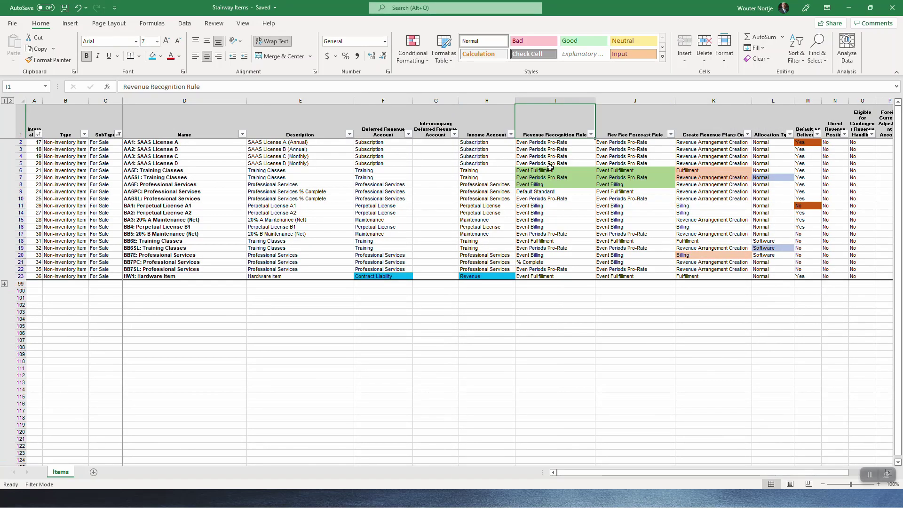
pyautogui.click(550, 169)
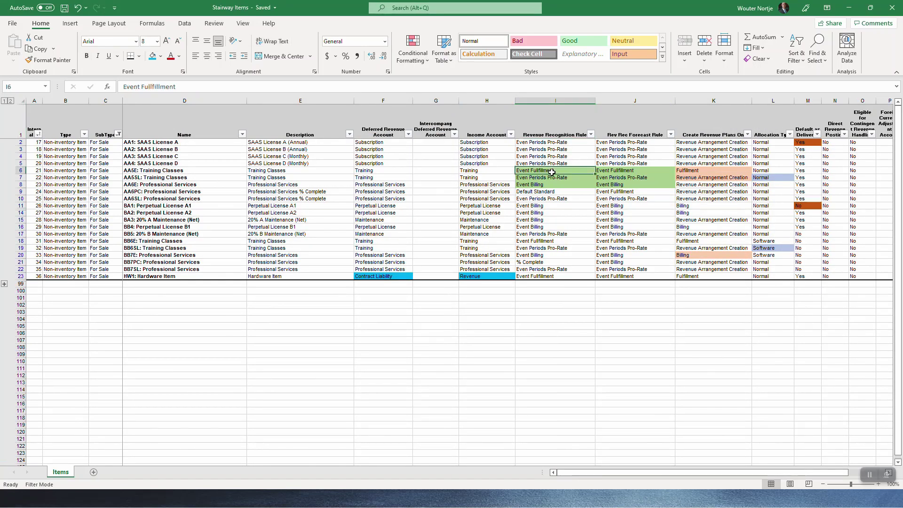
pyautogui.click(555, 257)
pyautogui.click(532, 192)
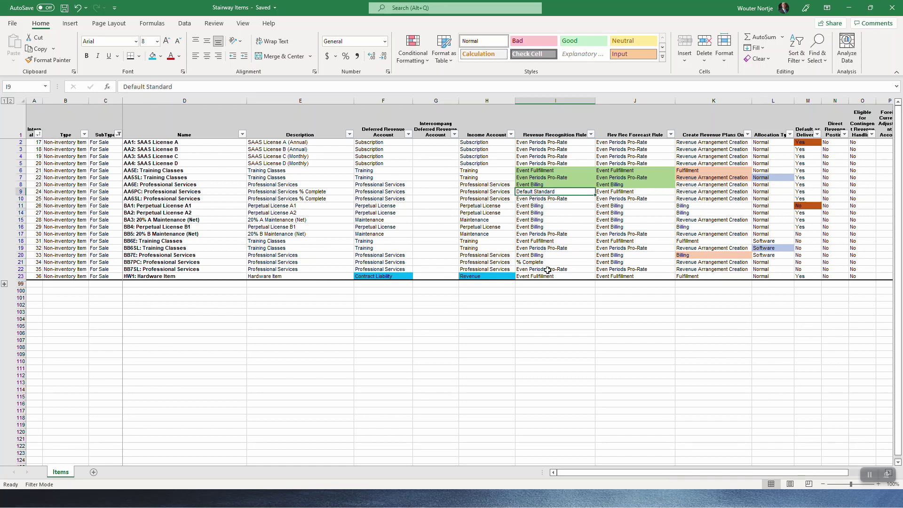
pyautogui.click(548, 262)
pyautogui.click(545, 247)
pyautogui.click(546, 220)
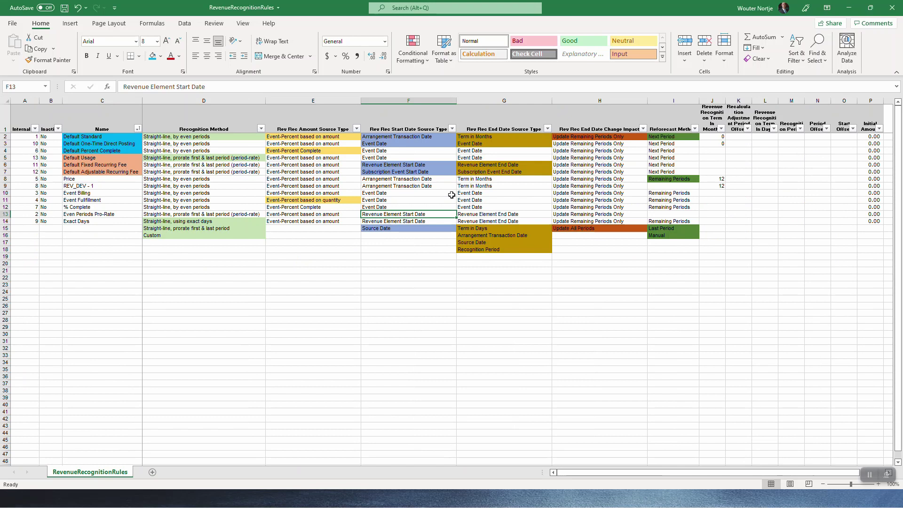
# - Review the rule names from Price to Exact Days in RevenueRecognitionRules, then return to the help article's Revenue Recognition Rule description
pyautogui.moveTo(117, 185); pyautogui.dragTo(113, 208)
pyautogui.moveTo(111, 214); pyautogui.dragTo(109, 220)
pyautogui.moveTo(114, 185); pyautogui.dragTo(110, 212)
pyautogui.click(113, 180)
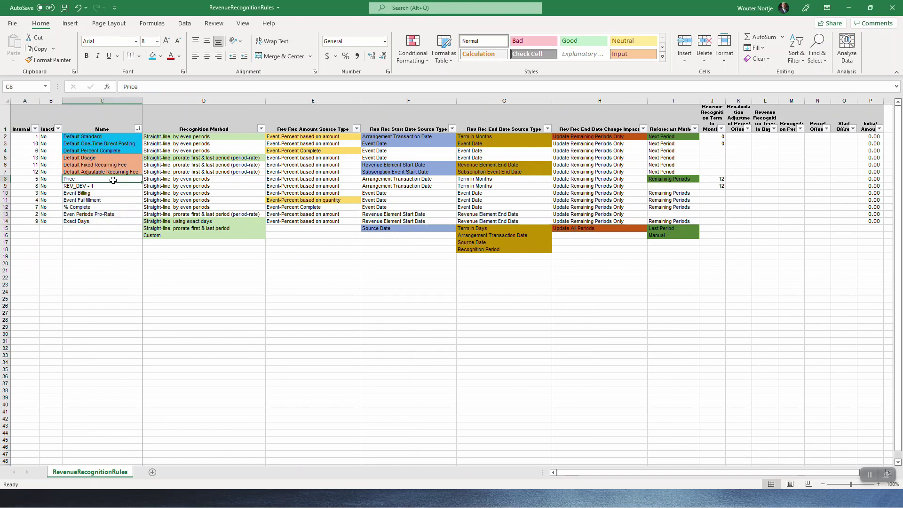
pyautogui.hotkey('alt', 'Tab')
pyautogui.hotkey('alt', 'Tab')
pyautogui.hotkey('alt', 'Tab')
pyautogui.hotkey('alt', 'Tab')
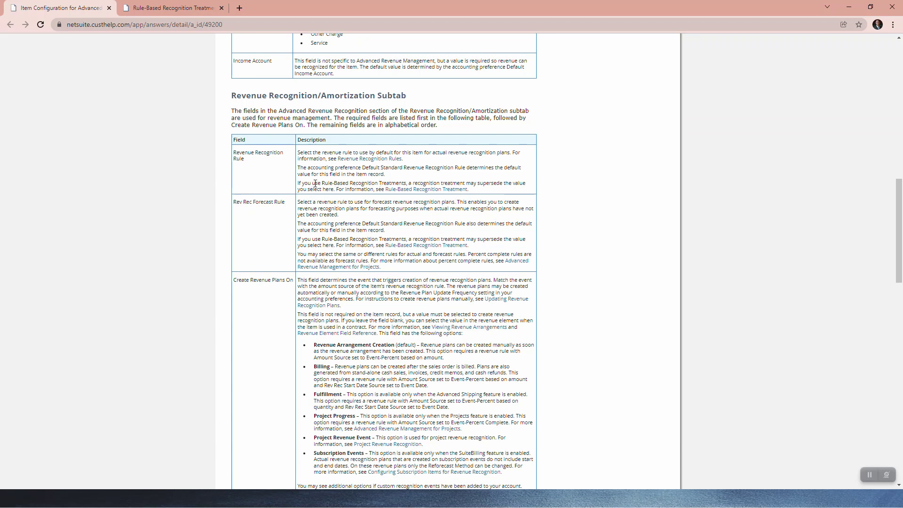
# - Check the Revenue Recognition Rule values across the SAAS, training, professional services and perpetual license items in Stairway Items
pyautogui.hotkey('alt', 'Tab')
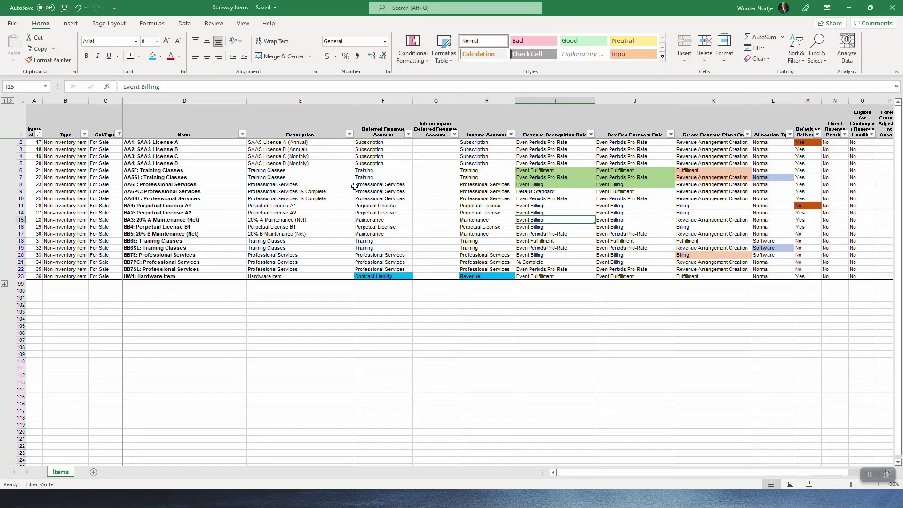
pyautogui.click(542, 142)
pyautogui.click(543, 170)
pyautogui.click(545, 183)
pyautogui.click(545, 198)
pyautogui.click(543, 191)
pyautogui.click(545, 149)
pyautogui.click(547, 177)
pyautogui.click(545, 226)
pyautogui.click(543, 249)
pyautogui.click(540, 211)
pyautogui.click(544, 156)
# - Select AA1's Rev Rec Forecast Rule cell and review that field's description in the help article
pyautogui.click(618, 143)
pyautogui.hotkey('alt', 'Tab')
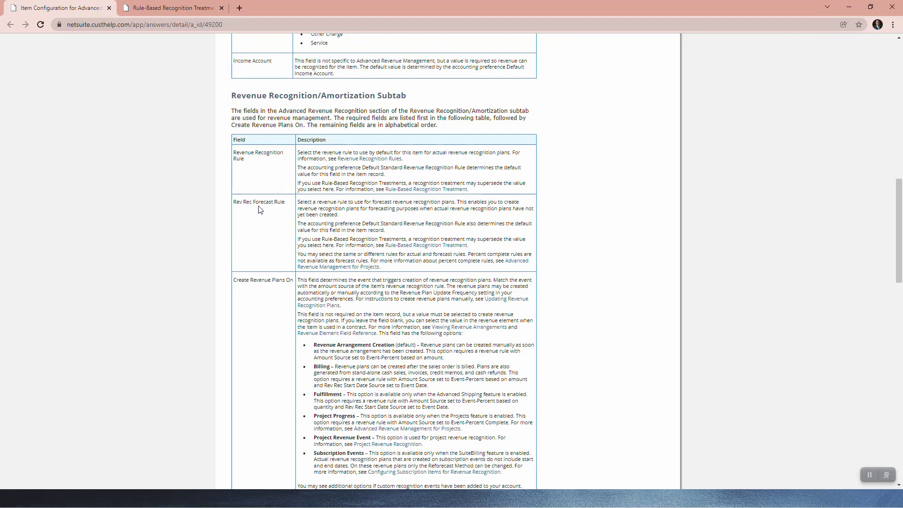
pyautogui.scroll(-2, 329, 216)
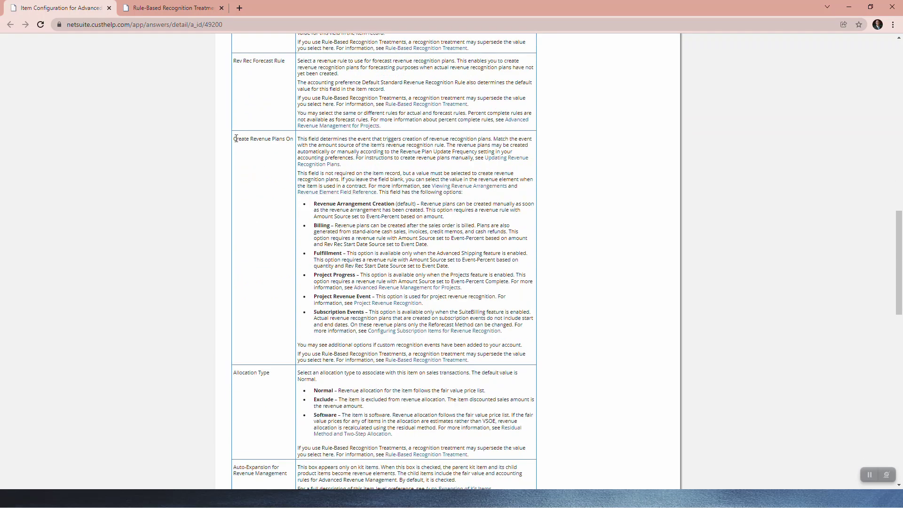
# - Compare the Create Revenue Plans On column in Stairway Items with that field's options in the help article
pyautogui.hotkey('alt', 'Tab')
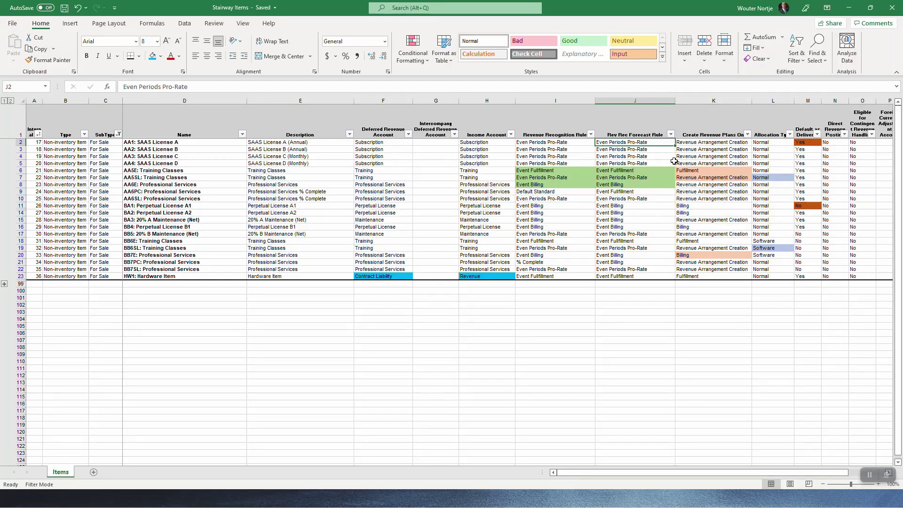
pyautogui.click(707, 132)
pyautogui.click(705, 143)
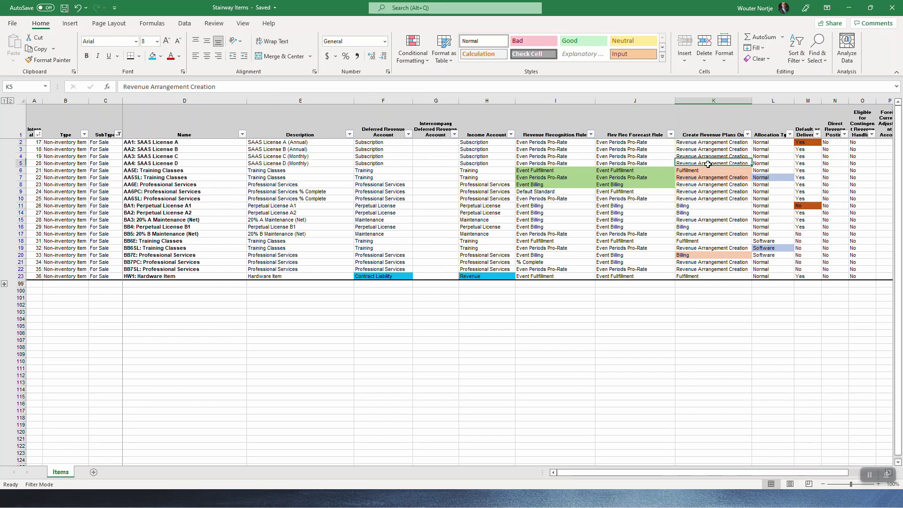
pyautogui.hotkey('alt', 'Tab')
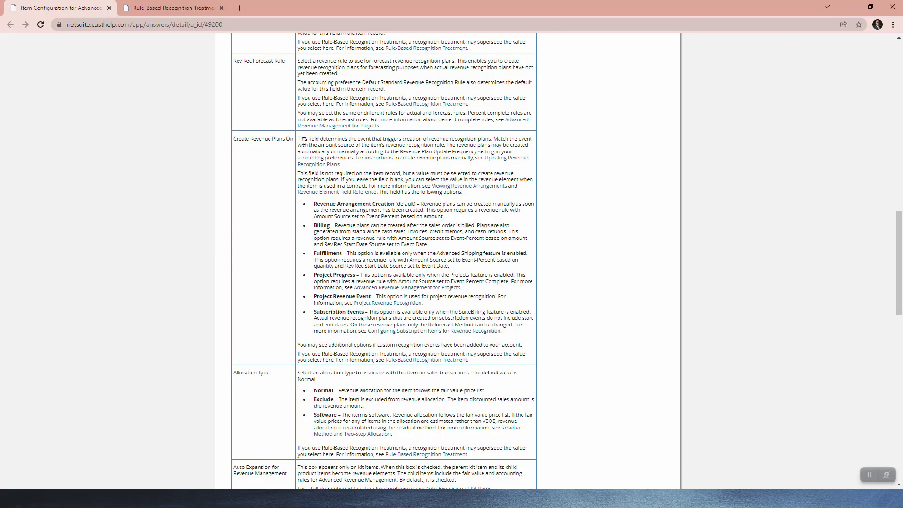
pyautogui.hotkey('ctrl', '+')
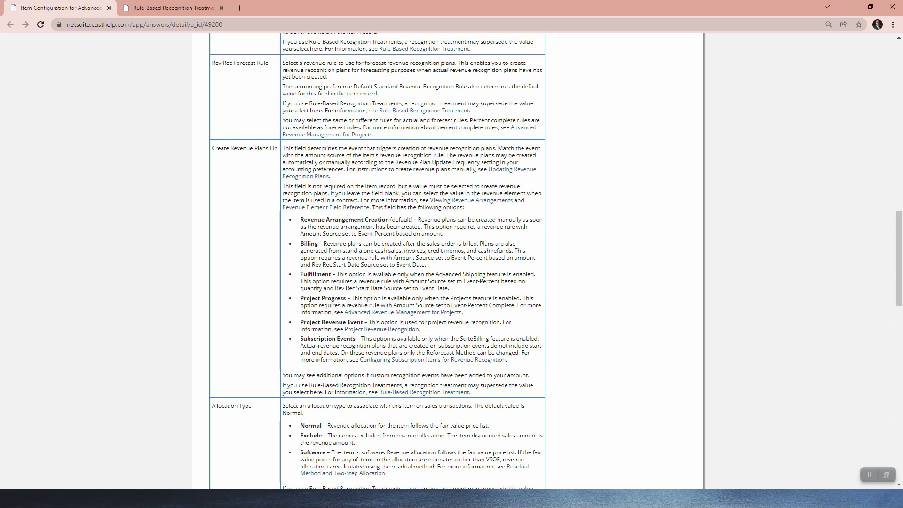
# - Check the Create Revenue Plans On values for SAAS, professional services and perpetual license items in Stairway Items against the help article's options
pyautogui.hotkey('alt', 'Tab')
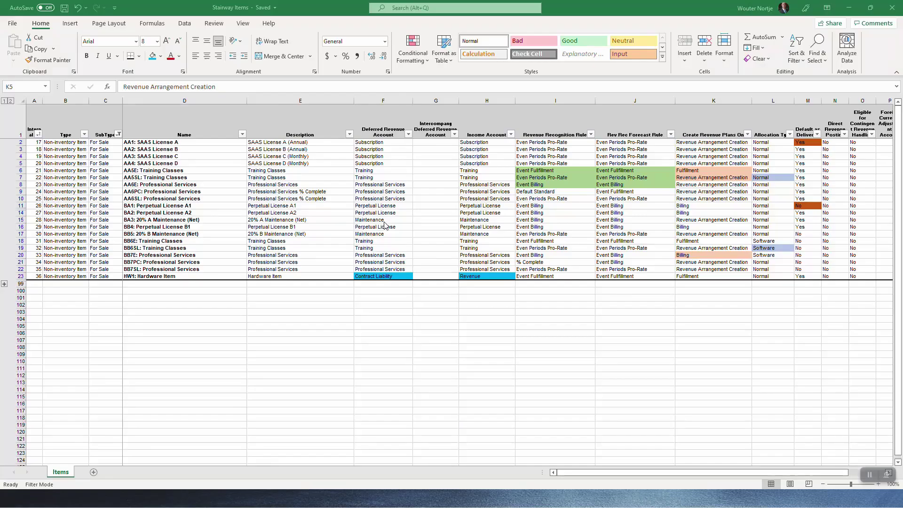
pyautogui.click(709, 151)
pyautogui.click(705, 184)
pyautogui.click(704, 205)
pyautogui.click(704, 190)
pyautogui.click(703, 157)
pyautogui.hotkey('alt', 'Tab')
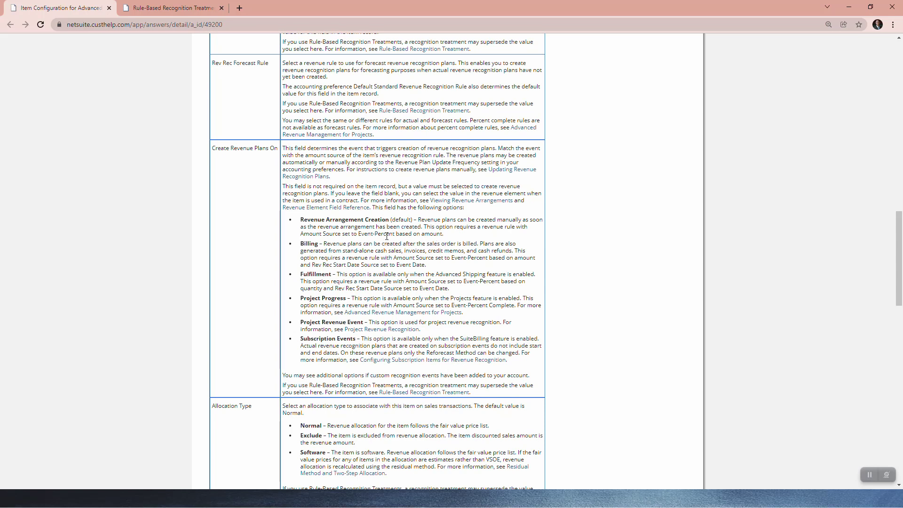
# - Review the Rev Rec Amount Source Type values from Default Usage to REV_DEV - 1 in RevenueRecognitionRules, then return to Stairway Items
pyautogui.hotkey('alt', 'Tab')
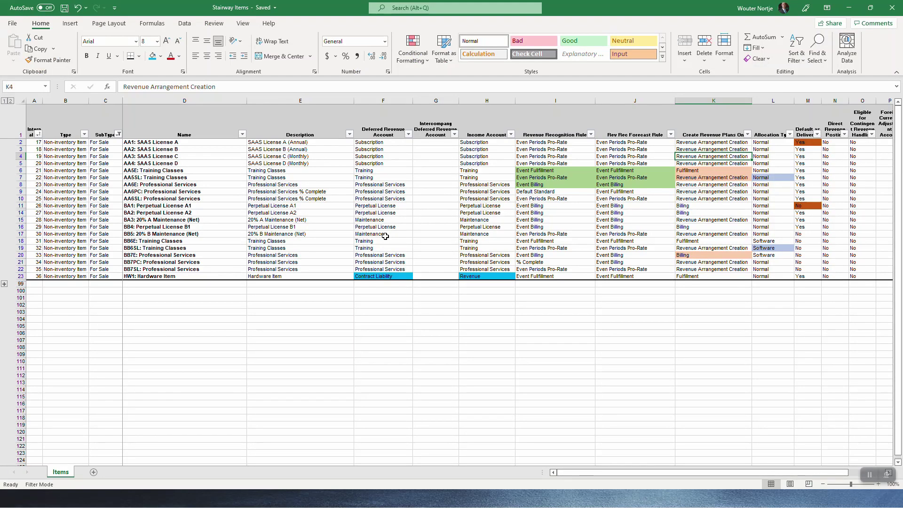
pyautogui.hotkey('alt', 'Tab')
pyautogui.hotkey('alt', 'Tab')
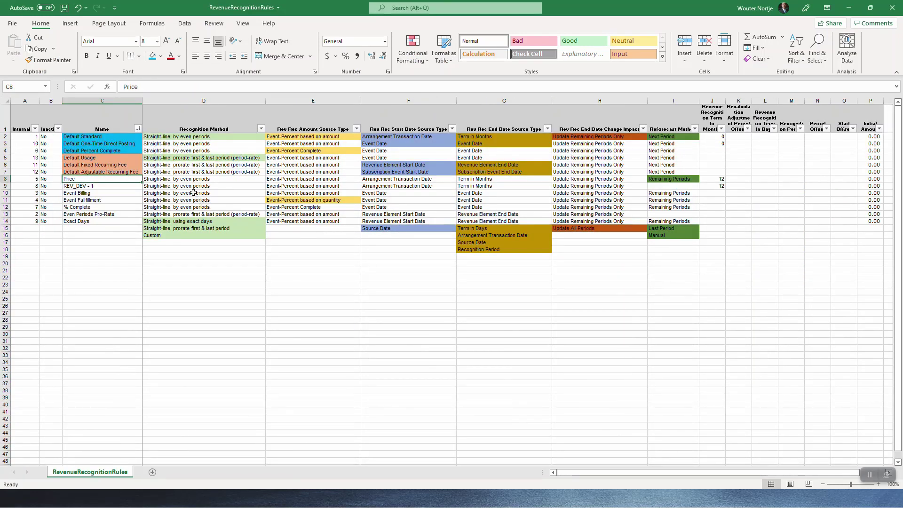
pyautogui.click(295, 188)
pyautogui.moveTo(298, 157); pyautogui.dragTo(297, 189)
pyautogui.hotkey('alt', 'Tab')
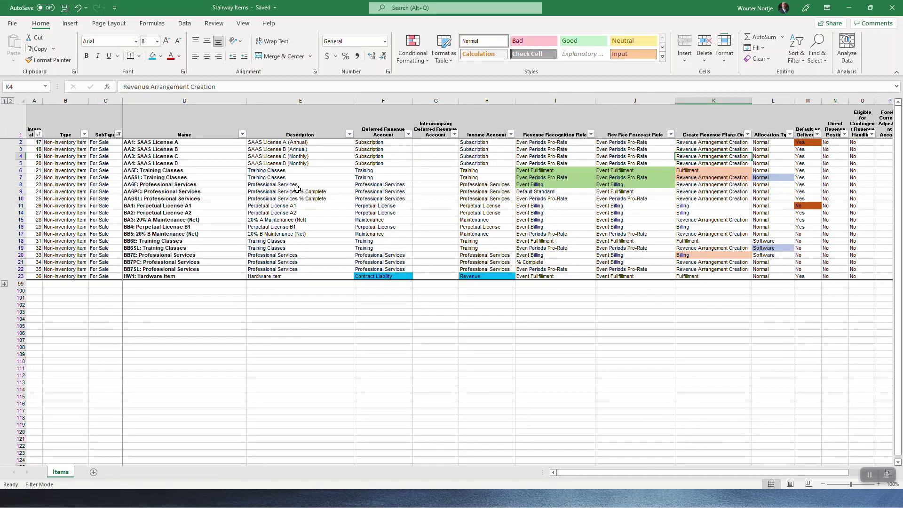
# - Examine the Even Periods Pro-Rate rule in RevenueRecognitionRules from its name through its start date source, focusing on the amount source type
pyautogui.hotkey('alt', 'Tab')
pyautogui.hotkey('alt', 'Tab')
pyautogui.press('alt')
pyautogui.hotkey('alt', 'Tab')
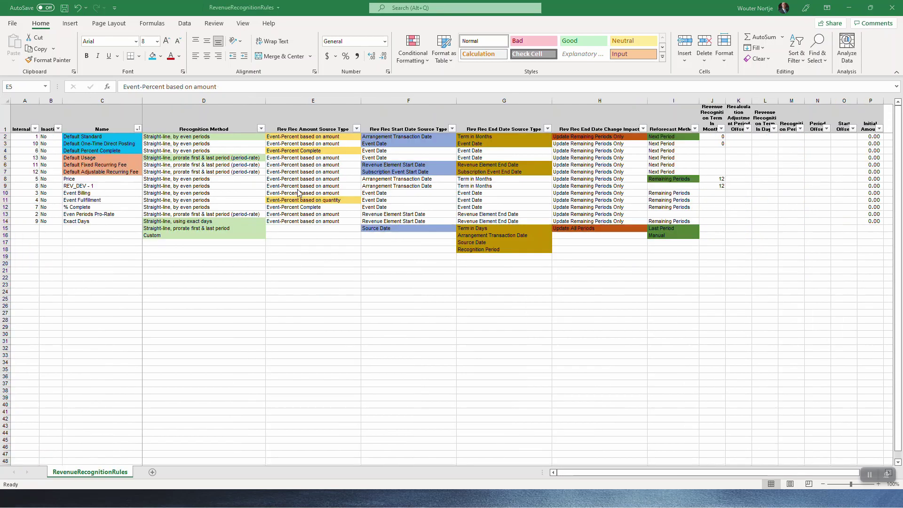
pyautogui.click(120, 214)
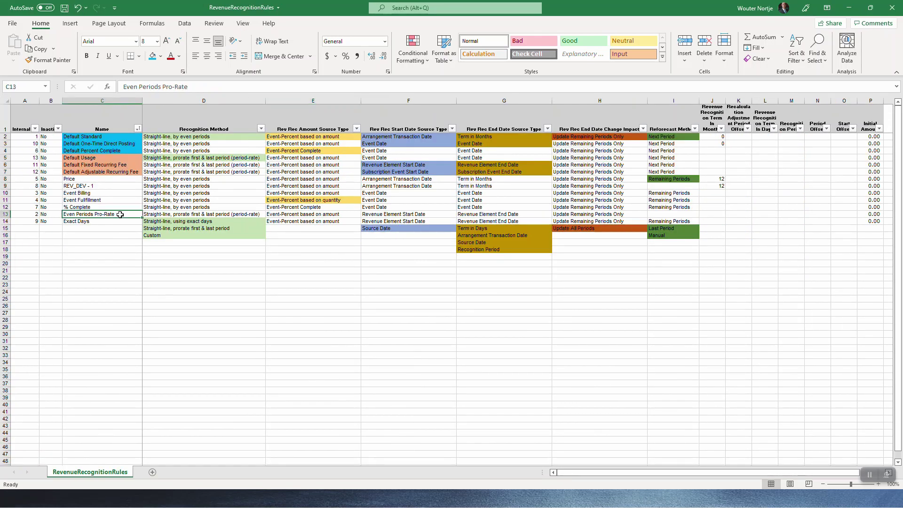
pyautogui.hotkey('shift', 'Right')
pyautogui.hotkey('shift', 'Right')
pyautogui.hotkey('shift', 'Right')
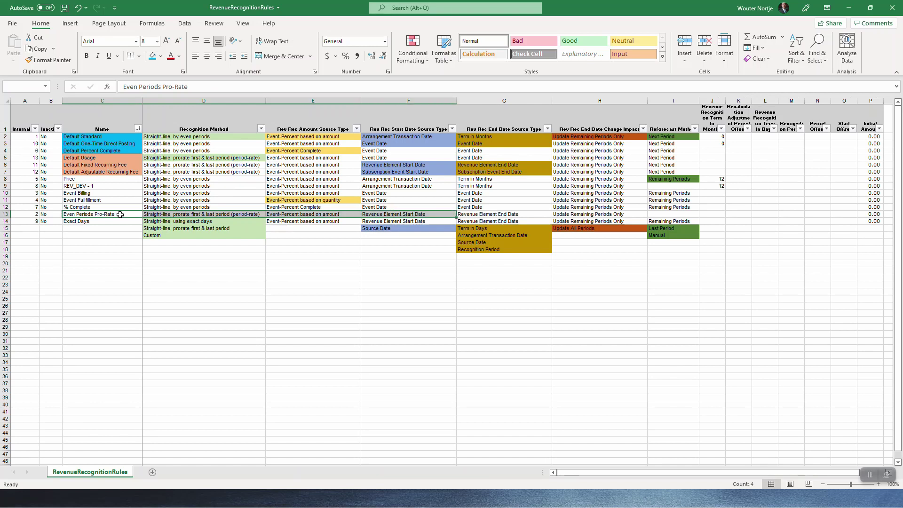
pyautogui.click(328, 214)
# - Return to the help article and read the Allocation Type description with its Normal, Exclude and Software options
pyautogui.hotkey('alt', 'Tab')
pyautogui.hotkey('alt', 'Tab')
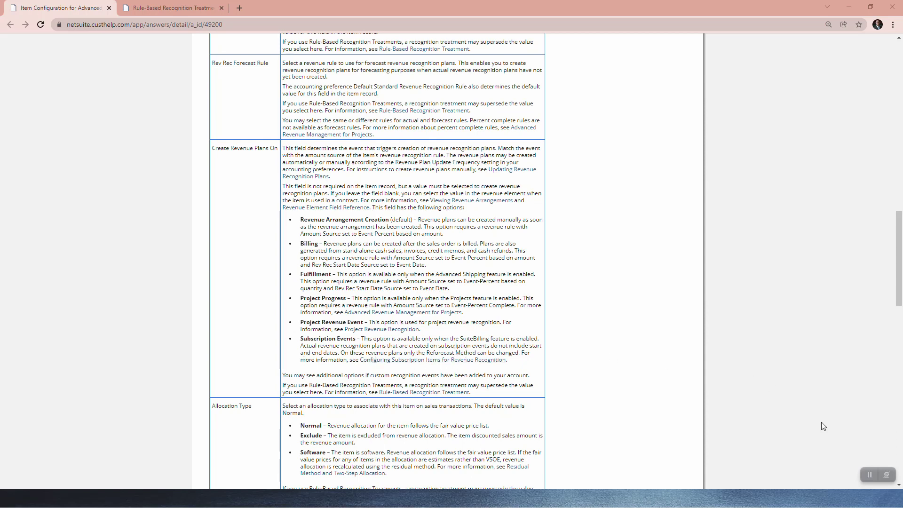
pyautogui.scroll(-3, 652, 468)
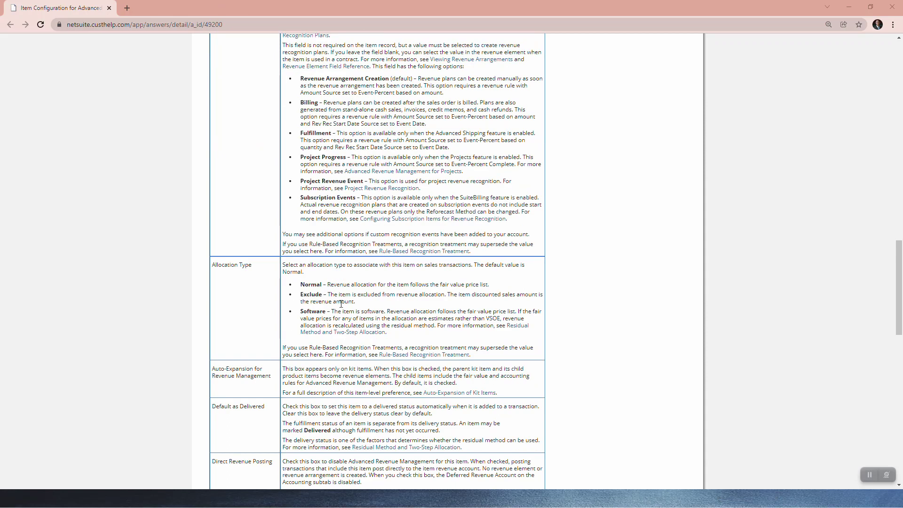
# - Review the Allocation Type values in Stairway Items, including the software-allocated BB items, then return to the help article
pyautogui.hotkey('alt', 'Tab')
pyautogui.press('Escape')
pyautogui.hotkey('alt', 'Tab')
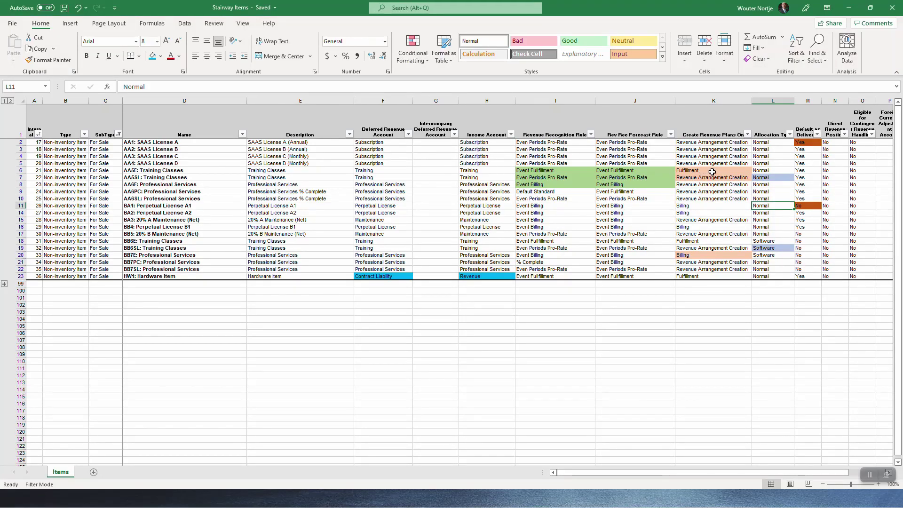
pyautogui.moveTo(767, 143); pyautogui.dragTo(766, 150)
pyautogui.moveTo(766, 157); pyautogui.dragTo(765, 192)
pyautogui.moveTo(764, 198); pyautogui.dragTo(214, 251)
pyautogui.hotkey('alt', 'Tab')
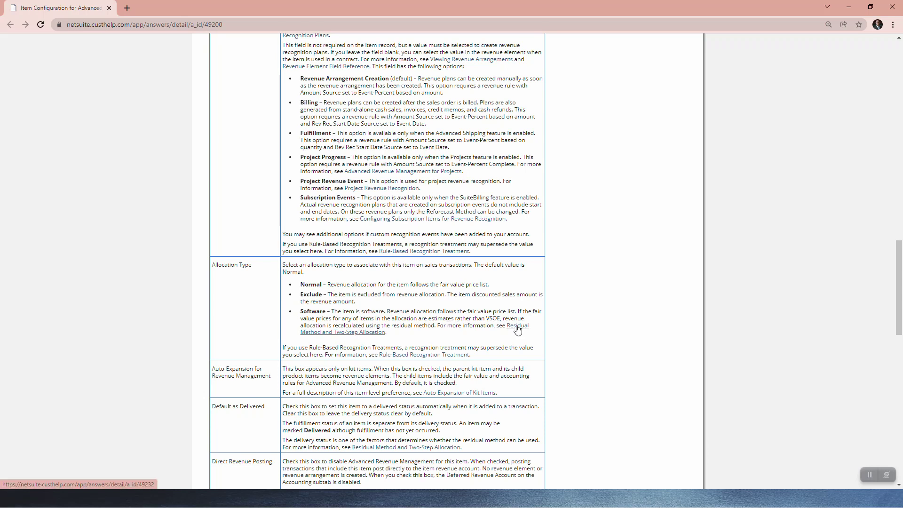
# - Open the Residual Method and Two-Step Allocation article in a new browser tab and read its conditions
pyautogui.rightClick(365, 332)
pyautogui.click(396, 339)
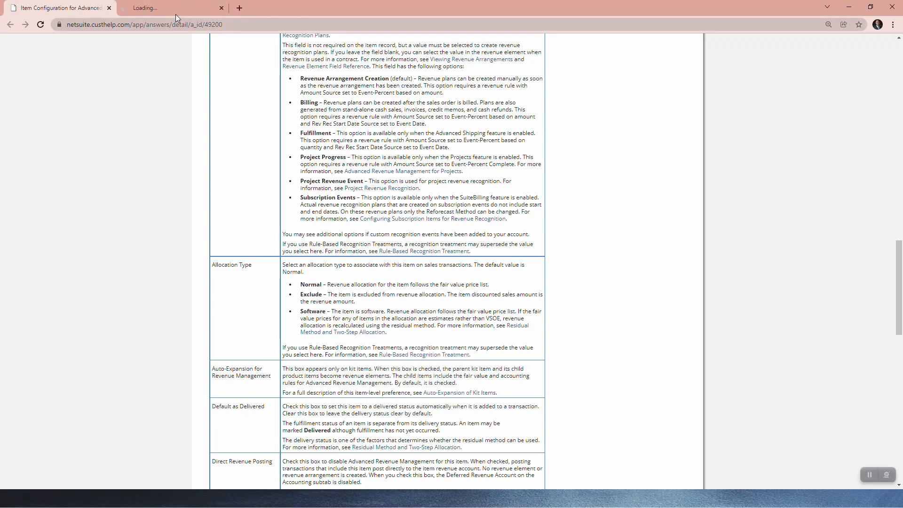
pyautogui.click(172, 9)
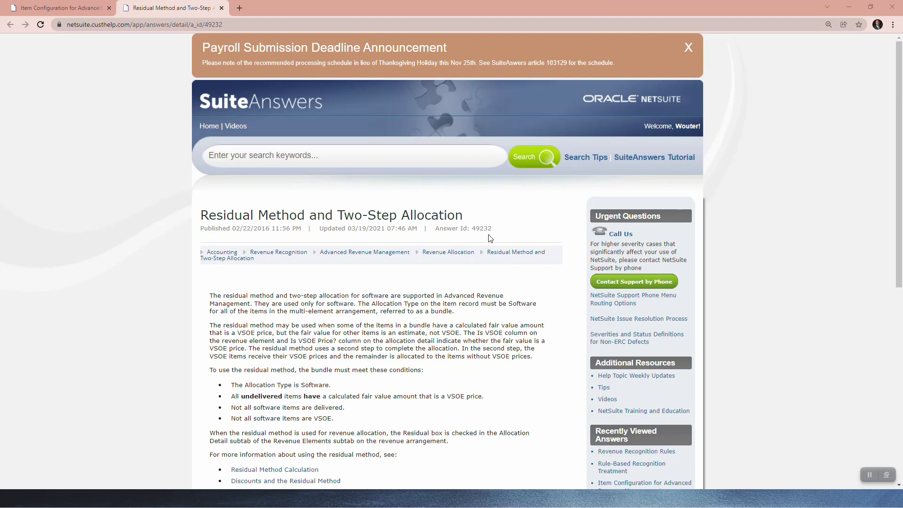
pyautogui.scroll(-2, 493, 236)
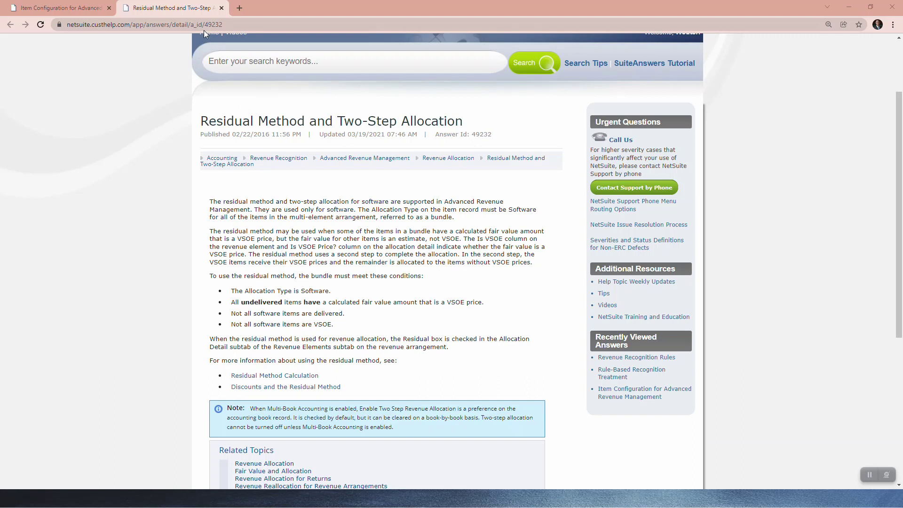
pyautogui.click(869, 474)
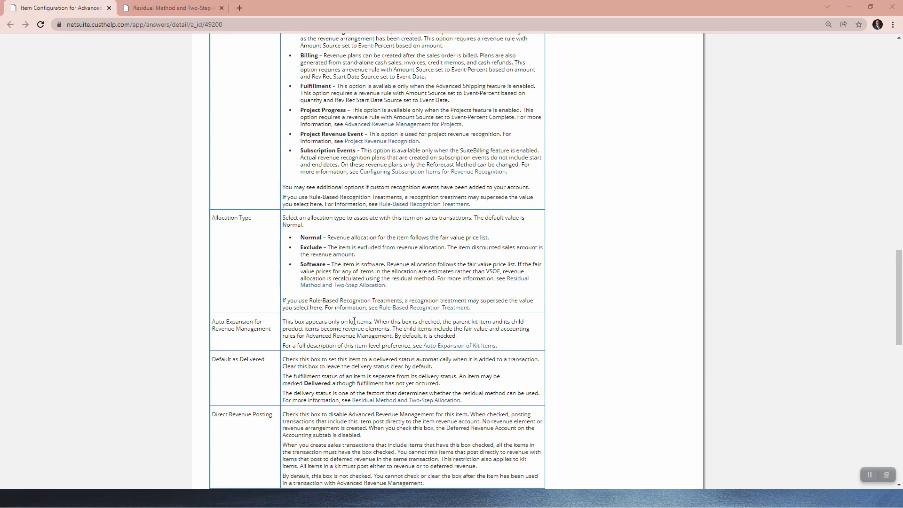
# - Check the Kit/Package entry in the master config workbook's Item Types sheet against the article's Auto-Expansion for Revenue Management description
pyautogui.hotkey('alt', 'Tab')
pyautogui.hotkey('alt', 'Tab')
pyautogui.hotkey('alt', 'Tab')
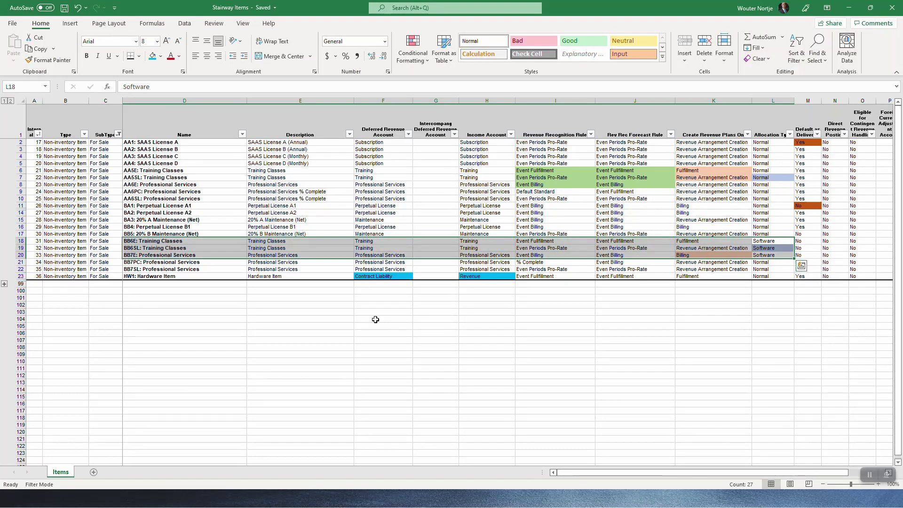
pyautogui.hotkey('alt', 'Tab')
pyautogui.hotkey('alt', 'Tab')
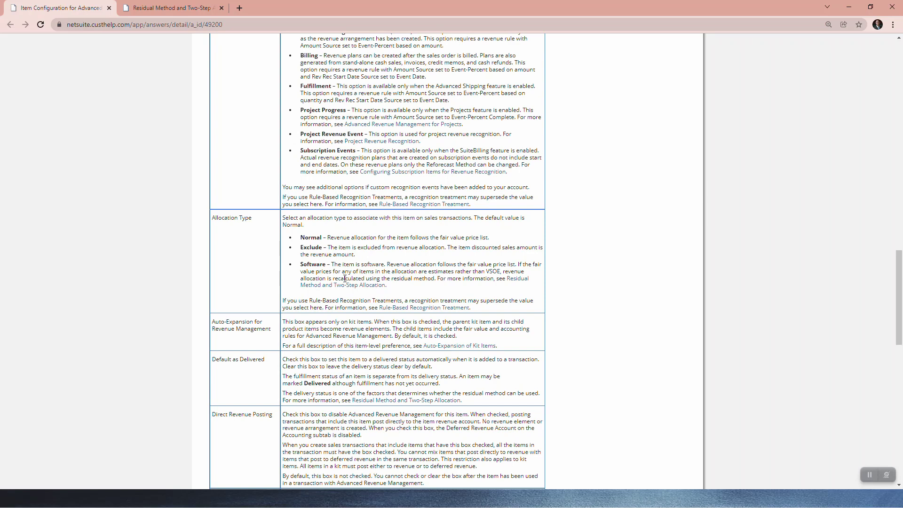
pyautogui.hotkey('alt', 'Tab')
pyautogui.press('Tab')
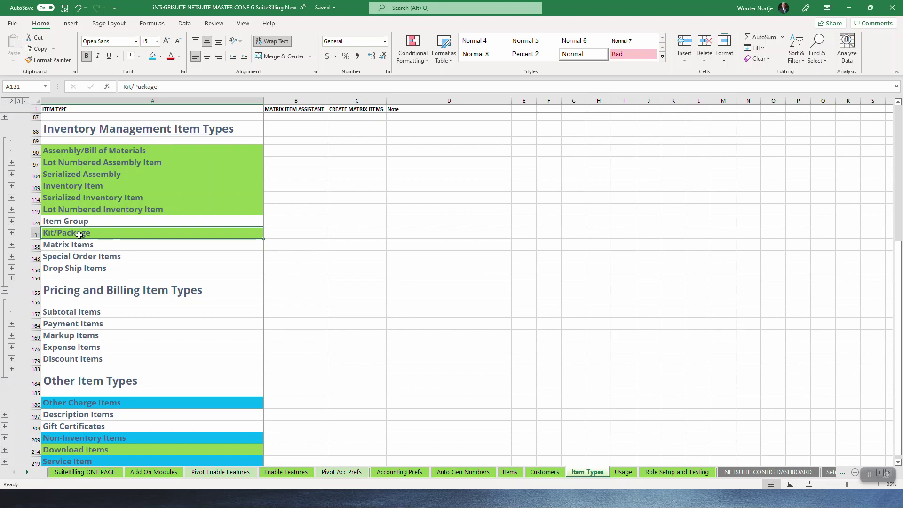
pyautogui.hotkey('alt', 'Tab')
pyautogui.press('Tab')
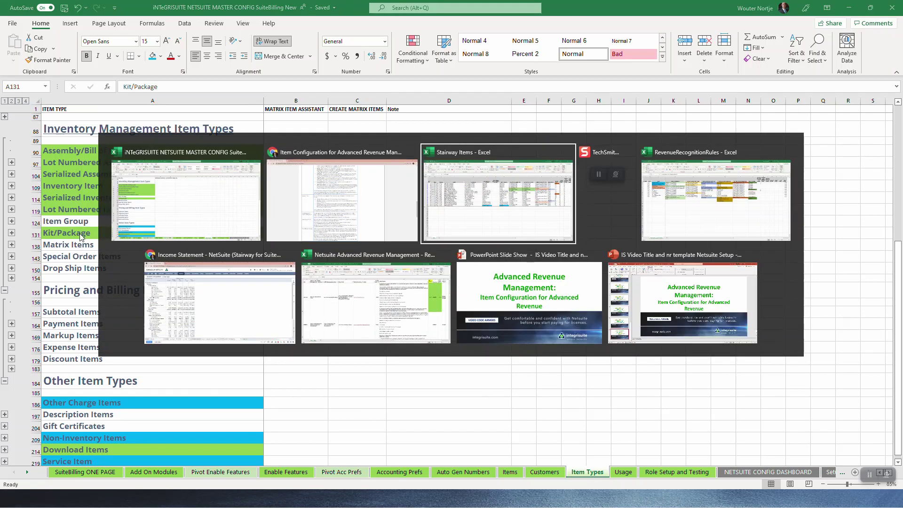
pyautogui.hotkey('alt', 'Tab')
pyautogui.press('Tab')
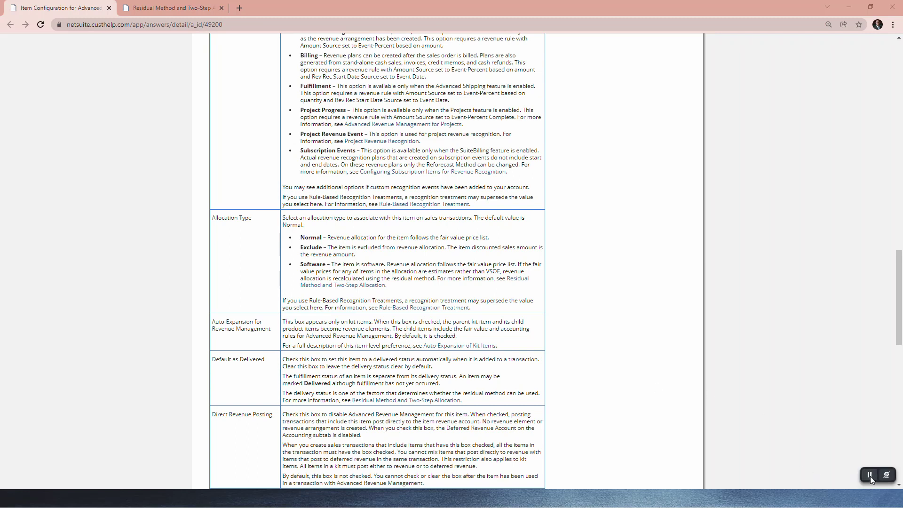
# - Review the Default as Delivered and Direct Revenue Posting descriptions, then switch to the NetSuite Income Statement window
pyautogui.scroll(-2, 581, 425)
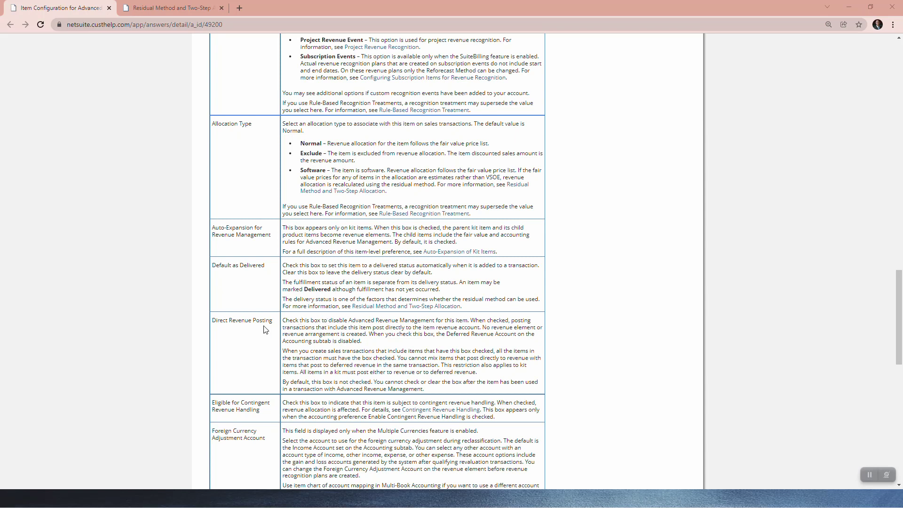
pyautogui.hotkey('alt', 'Tab')
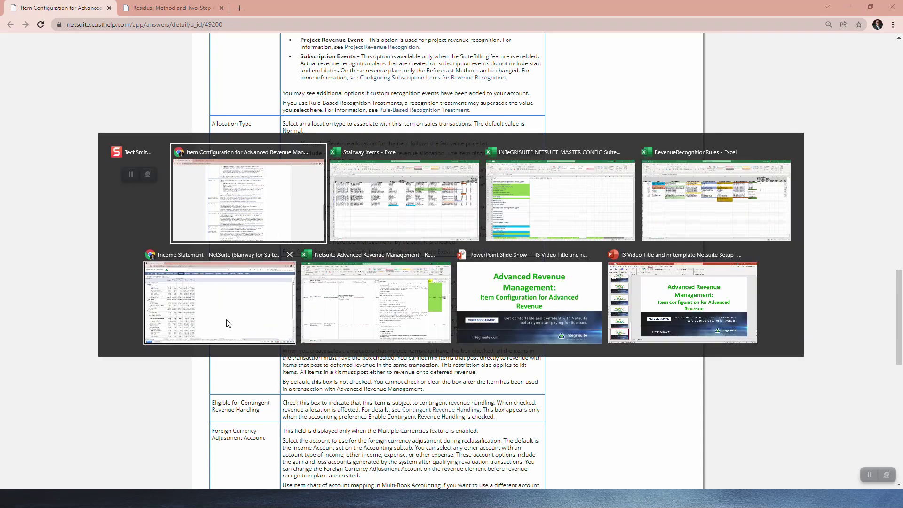
pyautogui.hotkey('alt', 'Tab')
pyautogui.hotkey('alt', 'Tab')
pyautogui.click(228, 324)
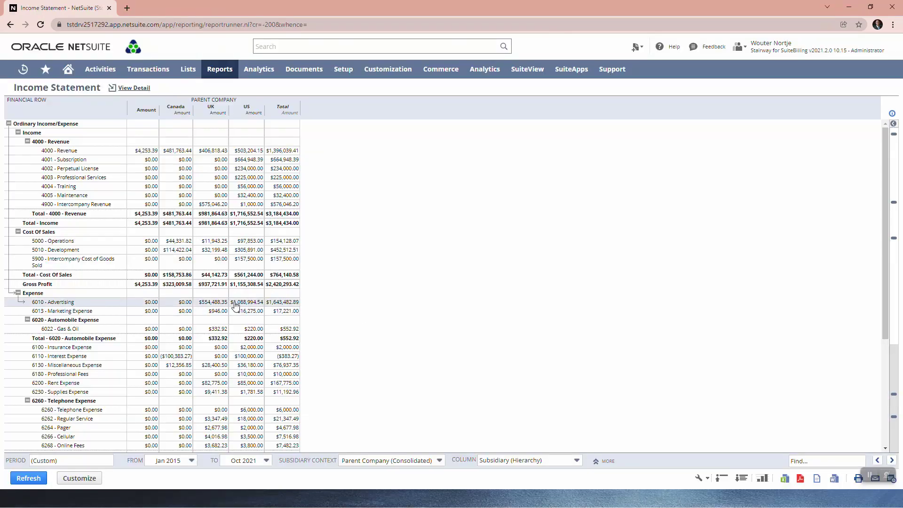
# - Open the NetSuite accounting Items list in a new browser tab and switch to it
pyautogui.moveTo(193, 75)
pyautogui.moveTo(212, 107)
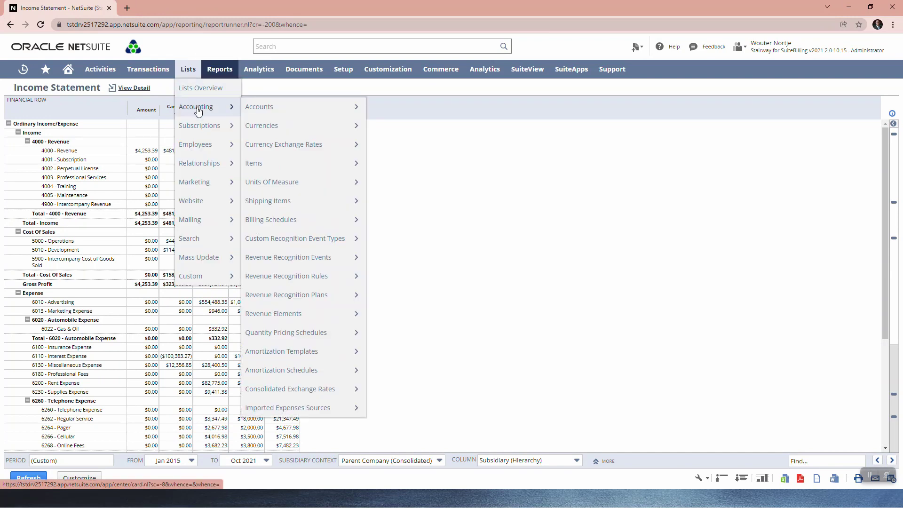
pyautogui.moveTo(255, 115)
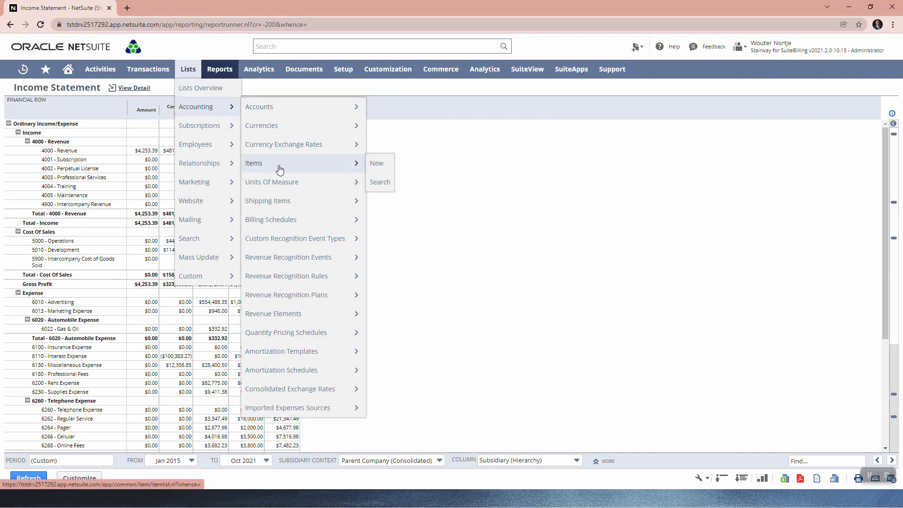
pyautogui.rightClick(263, 166)
pyautogui.click(298, 170)
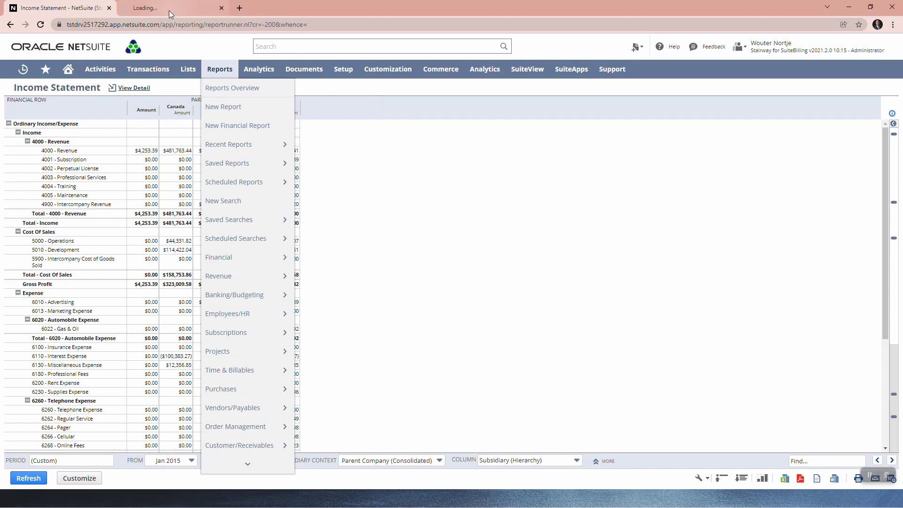
pyautogui.click(169, 9)
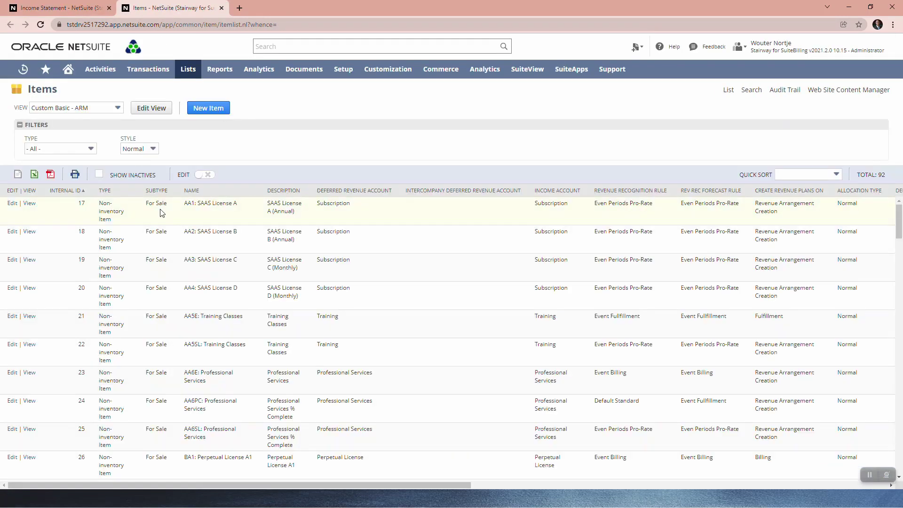
# - View the AA1: SAAS License A record's Revenue Recognition / Amortization settings
pyautogui.click(31, 204)
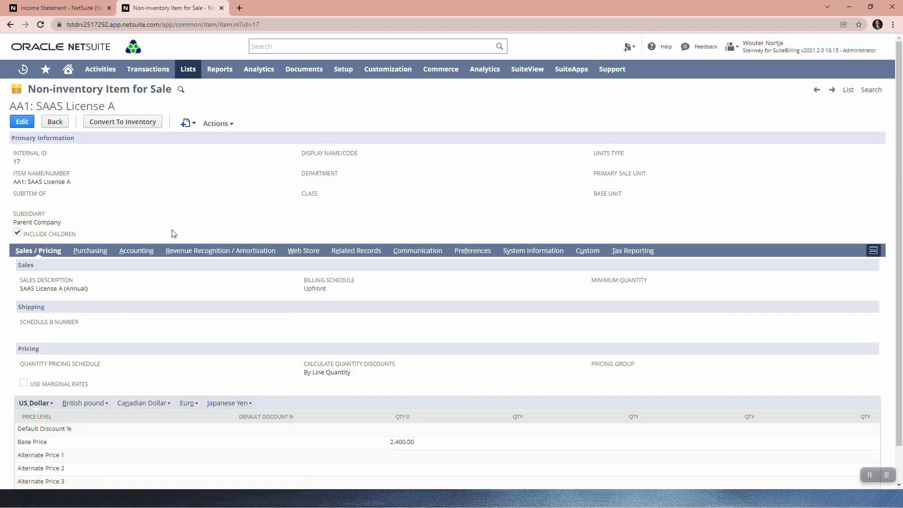
pyautogui.click(170, 255)
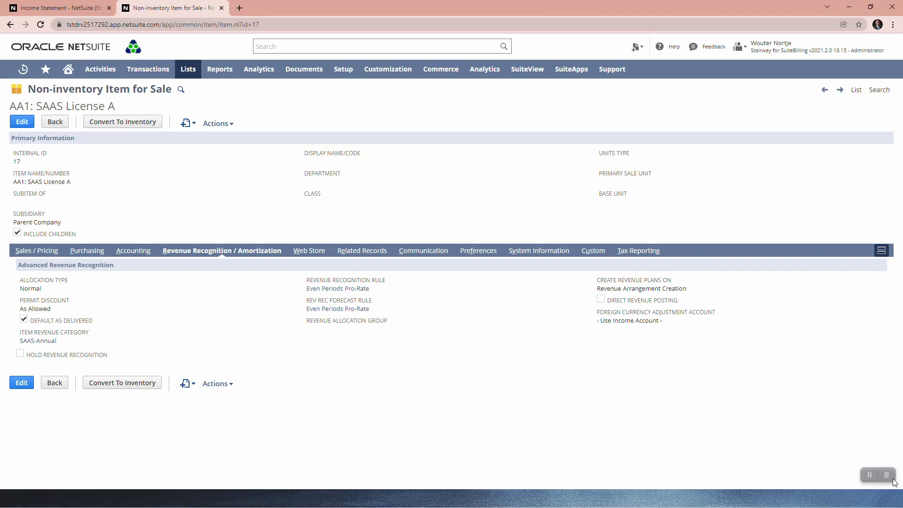
pyautogui.click(870, 476)
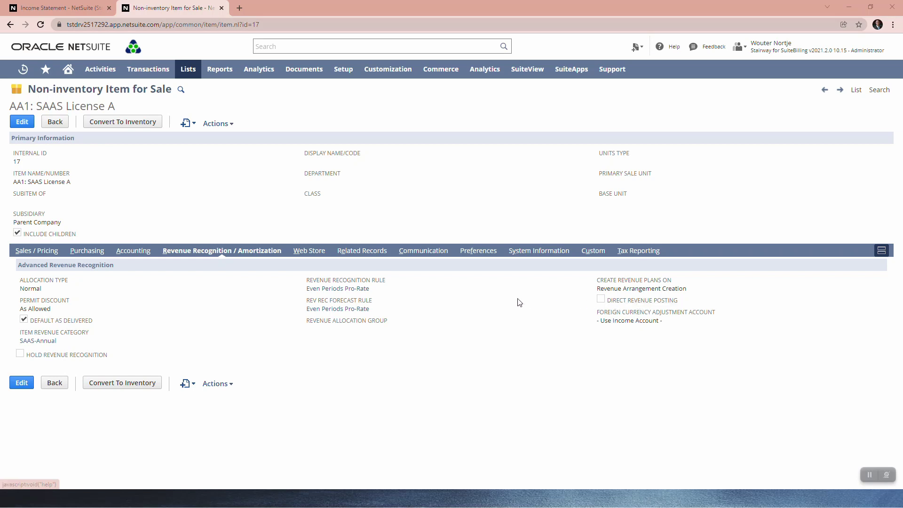
# - Return to the help article's Eligible for Contingent Revenue Handling field and read the linked Contingent Revenue Handling article
pyautogui.hotkey('alt', 'Tab')
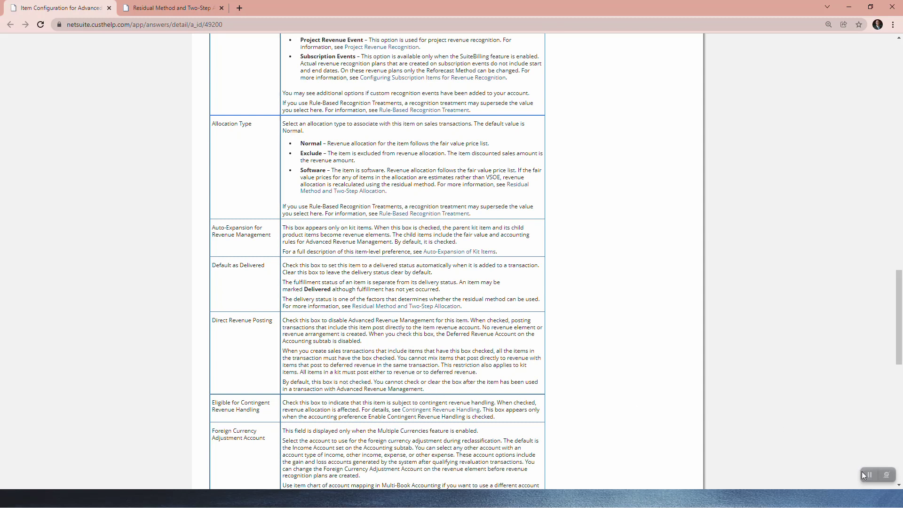
pyautogui.scroll(-2, 649, 471)
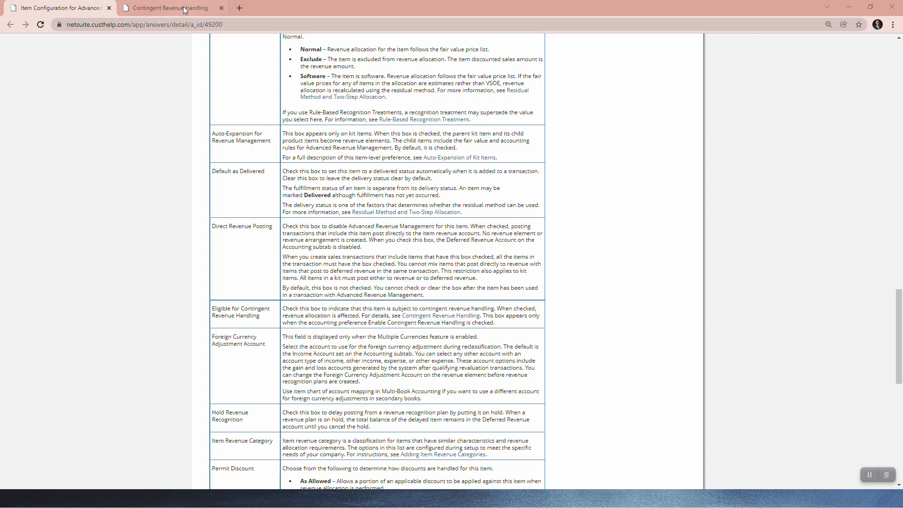
pyautogui.click(197, 8)
pyautogui.scroll(1, 296, 131)
pyautogui.scroll(-2, 451, 143)
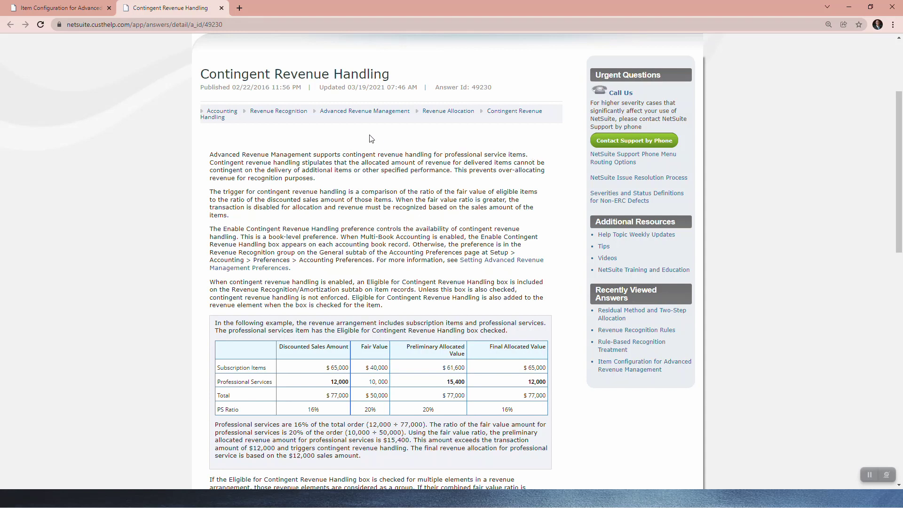
# - Review the item configuration article's remaining field descriptions, from Foreign Currency Adjustment Account to Revenue Allocation Group
pyautogui.click(57, 11)
pyautogui.scroll(-3, 292, 251)
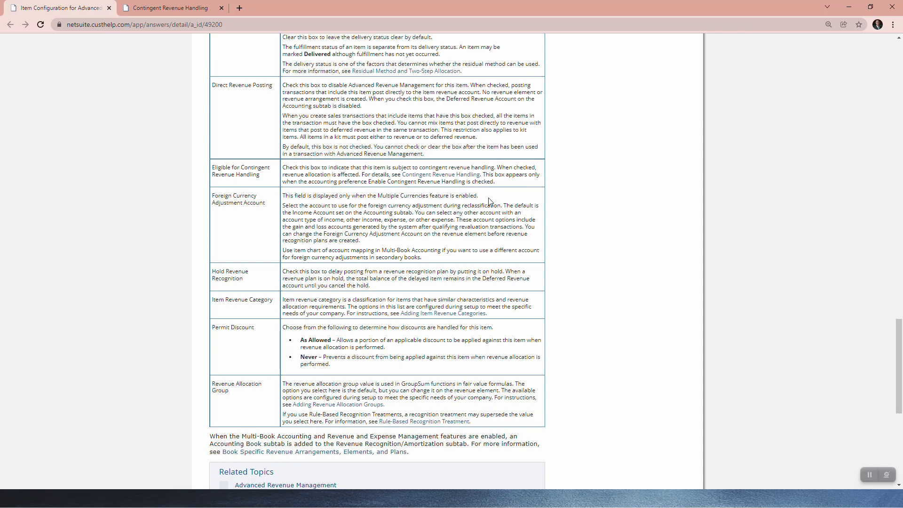
# - Compare the article's Foreign Currency Adjustment Account and Permit Discount descriptions with the settings on the AA1: SAAS License A record
pyautogui.hotkey('alt', 'Tab')
pyautogui.hotkey('alt', 'Tab')
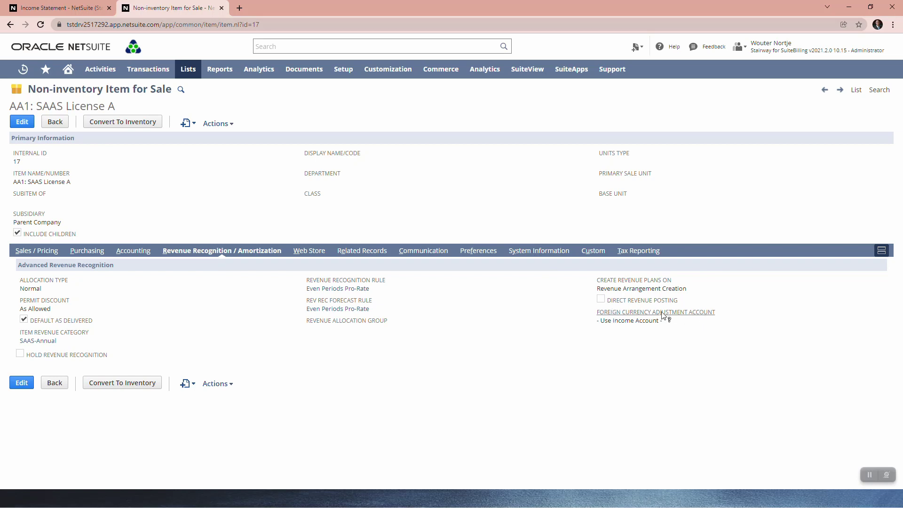
pyautogui.hotkey('alt', 'Tab')
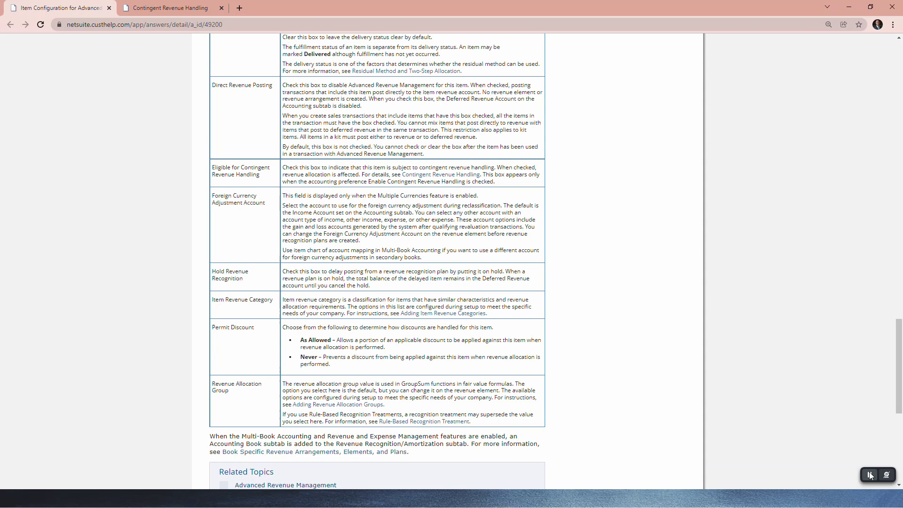
pyautogui.scroll(-1, 634, 451)
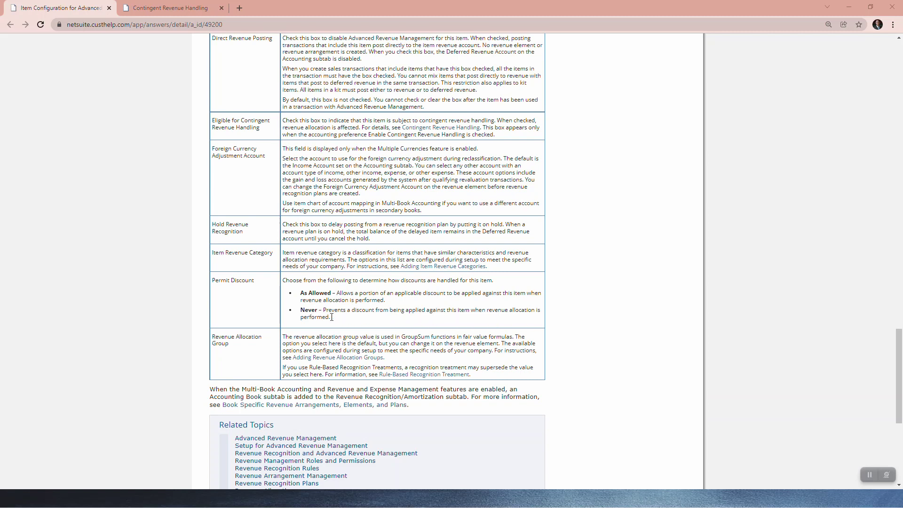
pyautogui.hotkey('alt', 'Tab')
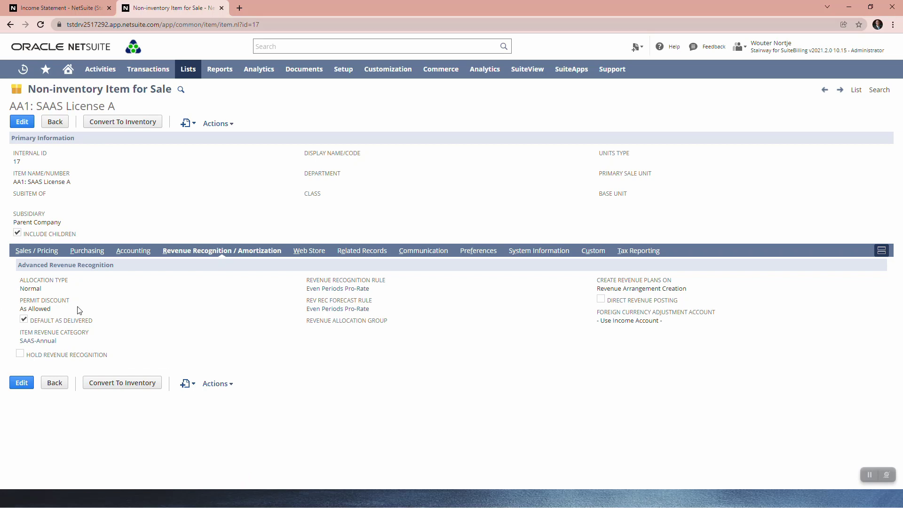
# - Switch to the Stairway Items workbook and examine the item columns from Default as Delivered through Revenue Allocation Group
pyautogui.hotkey('alt', 'Tab')
pyautogui.hotkey('alt', 'Tab')
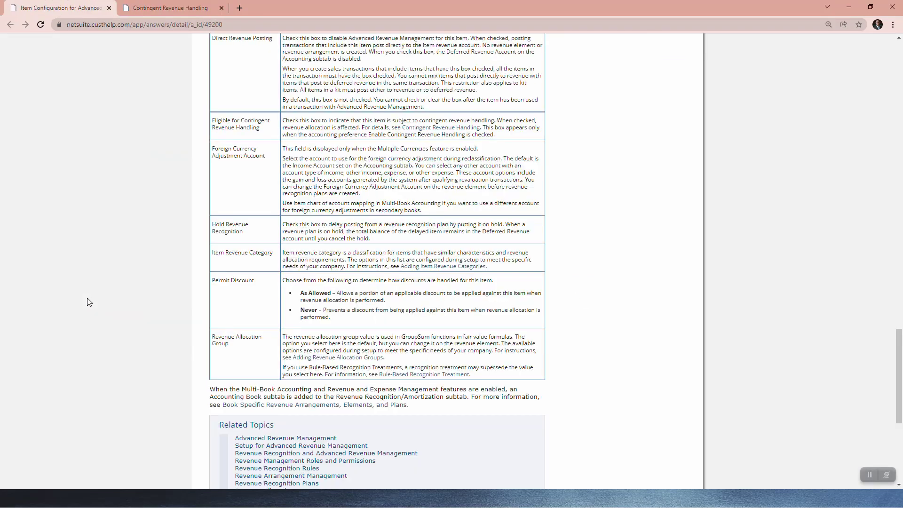
pyautogui.hotkey('alt', 'Tab')
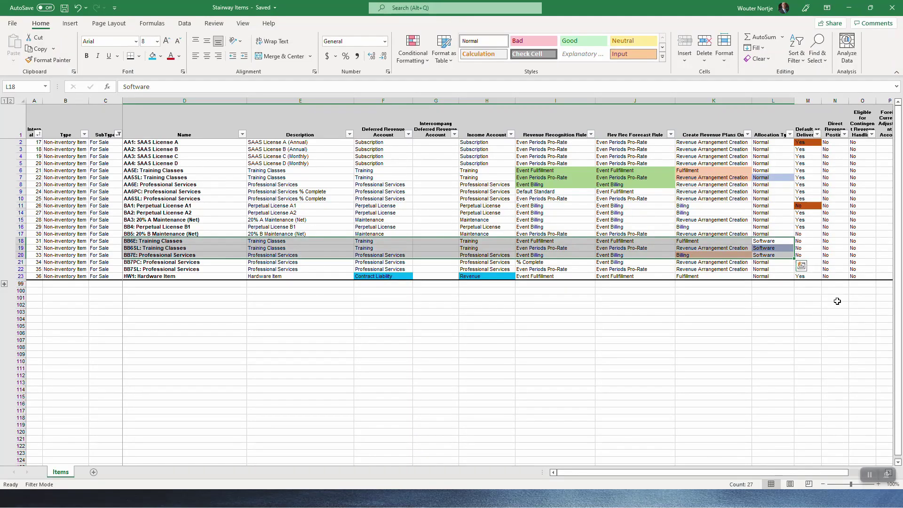
pyautogui.click(871, 191)
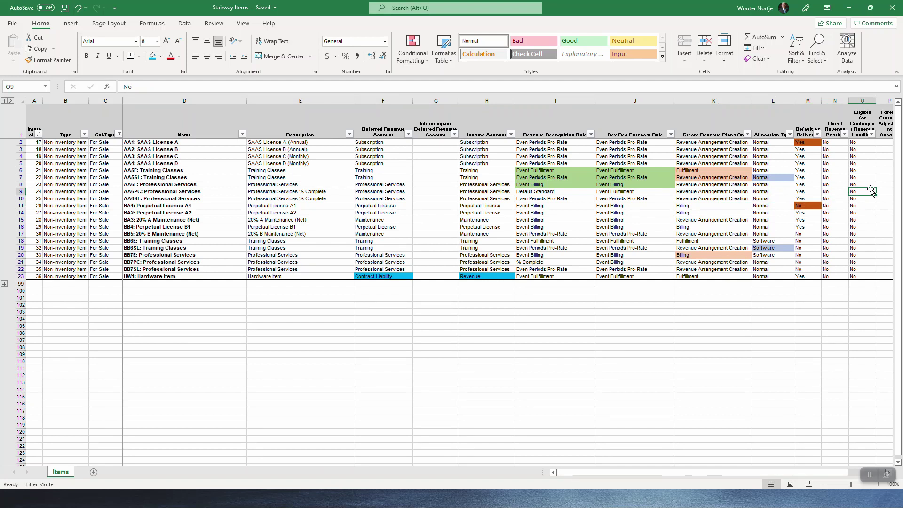
pyautogui.press('Left')
pyautogui.press('Left')
pyautogui.press('Left')
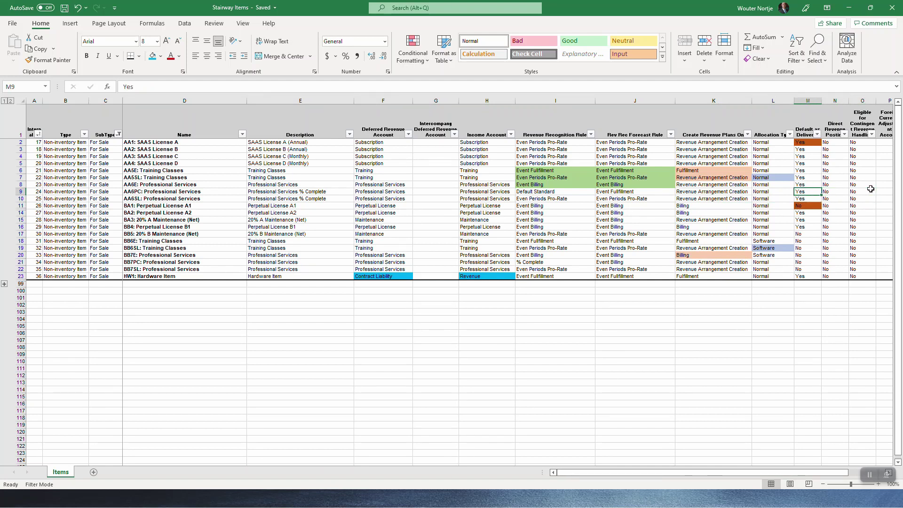
pyautogui.press('Right')
pyautogui.press('Right')
pyautogui.press('Right')
pyautogui.press('Right')
pyautogui.press('Right')
pyautogui.press('Right')
pyautogui.press('Right')
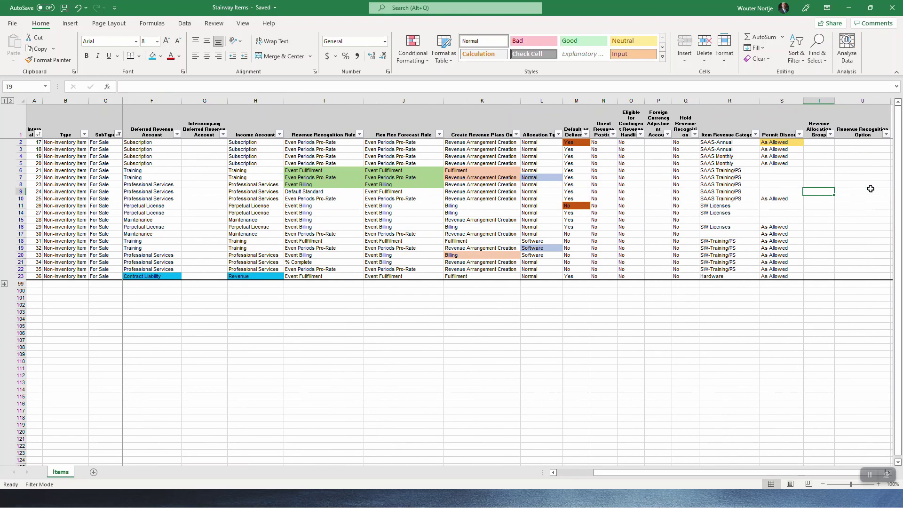
# - Examine the Permit Discount values down the listed items in the workbook
pyautogui.press('Up')
pyautogui.press('Up')
pyautogui.press('Up')
pyautogui.press('Up')
pyautogui.press('Up')
pyautogui.press('Up')
pyautogui.press('Up')
pyautogui.press('Down')
pyautogui.press('Down')
pyautogui.press('Down')
pyautogui.press('Down')
pyautogui.press('Down')
pyautogui.press('Down')
pyautogui.press('Down')
pyautogui.press('Down')
pyautogui.press('Down')
pyautogui.press('Down')
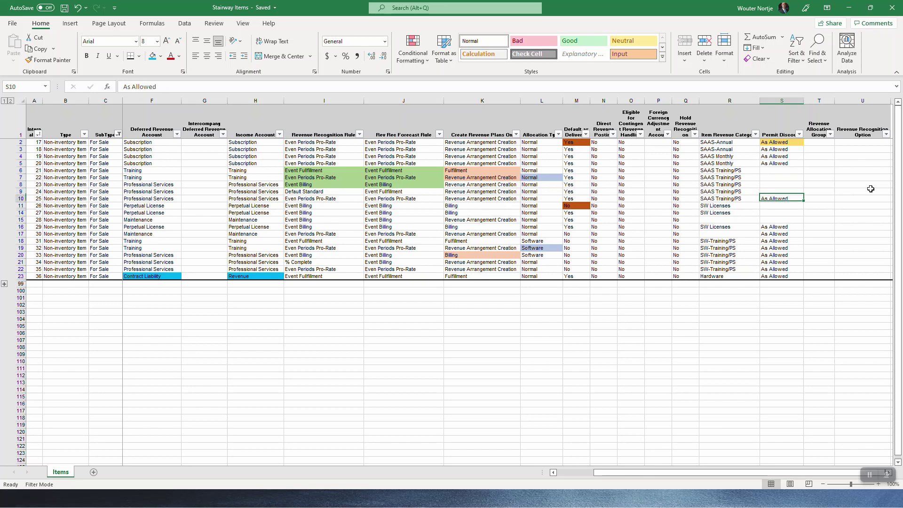
pyautogui.press('Up')
pyautogui.press('Up')
pyautogui.press('Up')
pyautogui.press('Up')
pyautogui.press('Up')
pyautogui.press('Up')
pyautogui.press('Up')
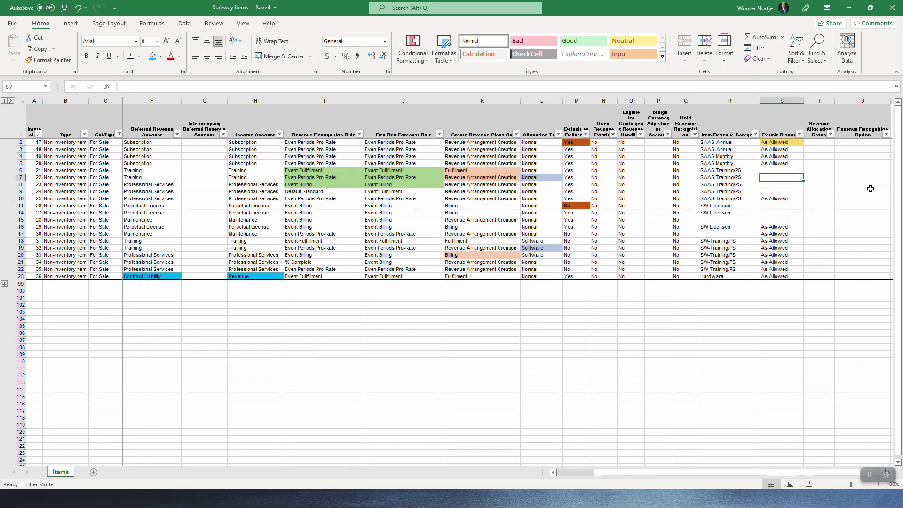
pyautogui.press('Down')
pyautogui.press('Down')
pyautogui.press('Down')
pyautogui.press('Down')
pyautogui.press('Down')
pyautogui.press('Down')
pyautogui.press('Down')
pyautogui.press('Down')
pyautogui.press('Down')
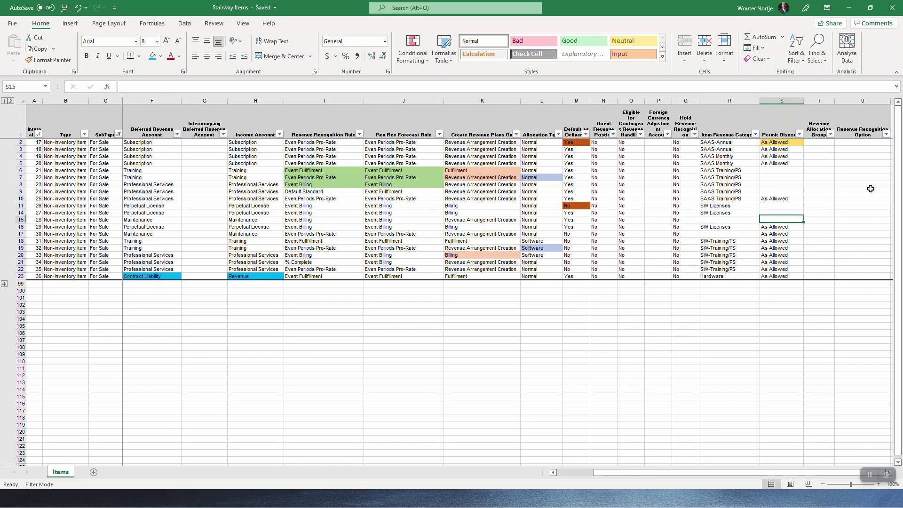
# - Return to the item configuration article and look back over its field descriptions, from Permit Discount up toward Allocation Type
pyautogui.hotkey('alt', 'Tab')
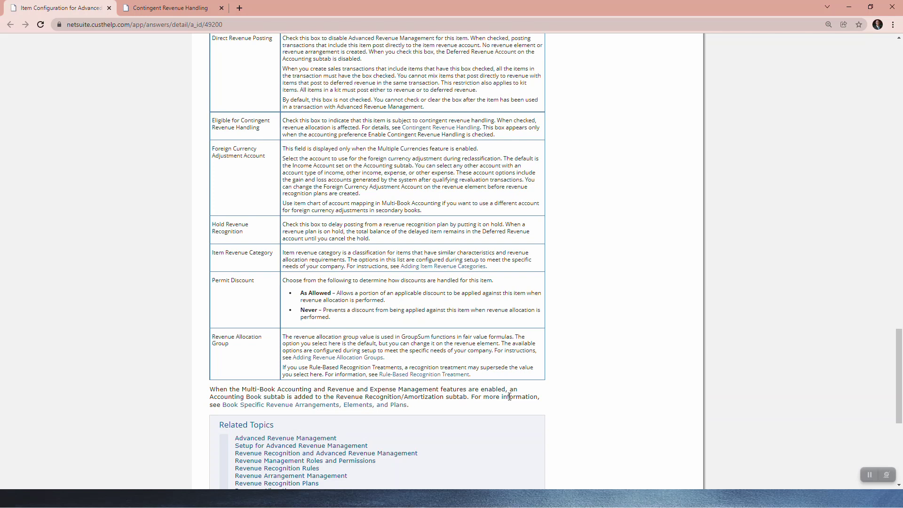
pyautogui.scroll(-1, 329, 376)
pyautogui.scroll(5, 381, 369)
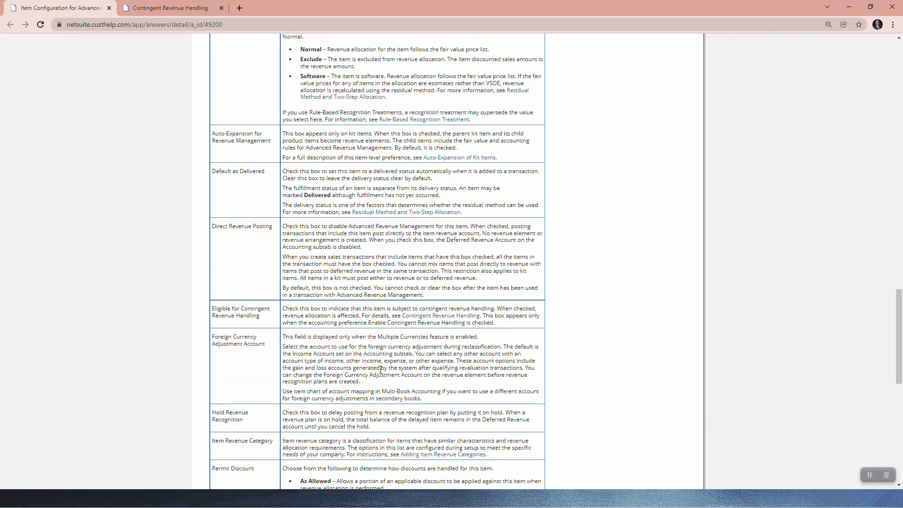
pyautogui.scroll(4, 381, 369)
# - Switch back to the Stairway Items workbook and examine the Revenue Recognition Option and Revenue Allocation Group columns for the listed items
pyautogui.hotkey('alt', 'Tab')
pyautogui.hotkey('alt', 'Tab')
pyautogui.hotkey('alt', 'Tab')
pyautogui.hotkey('alt', 'Tab')
pyautogui.hotkey('alt', 'Tab')
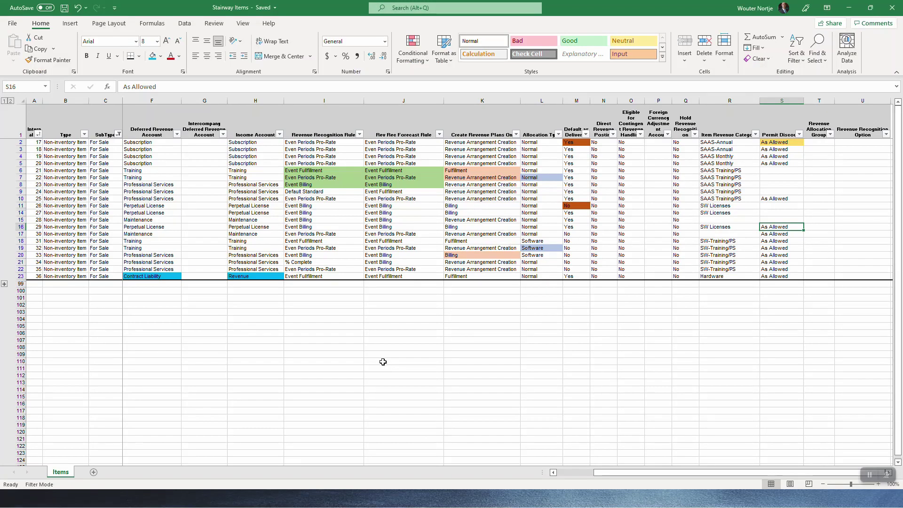
pyautogui.press('Right')
pyautogui.press('Right')
pyautogui.press('Right')
pyautogui.press('Right')
pyautogui.press('Right')
pyautogui.press('Left')
pyautogui.press('Left')
pyautogui.press('Left')
pyautogui.press('Left')
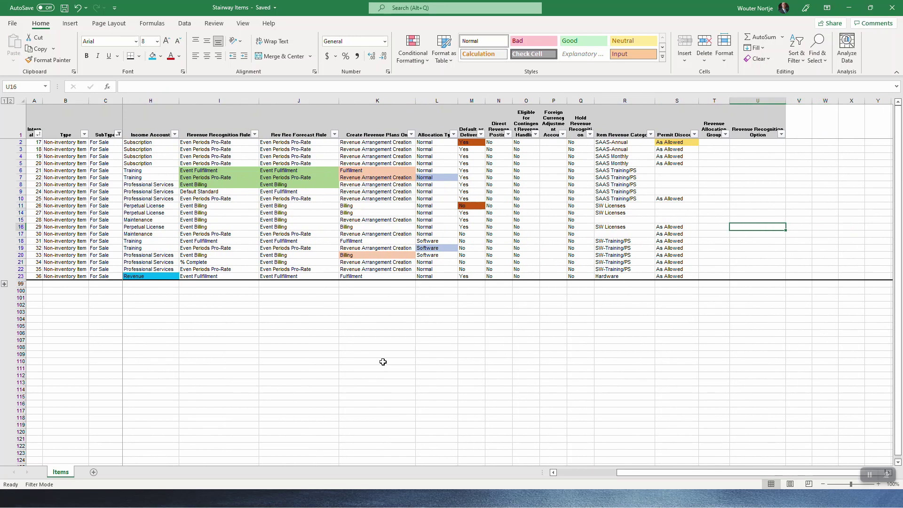
pyautogui.press('Up')
pyautogui.press('Up')
pyautogui.press('Up')
pyautogui.press('Up')
pyautogui.press('Up')
pyautogui.press('Up')
pyautogui.press('Up')
pyautogui.press('Right')
pyautogui.press('Up')
pyautogui.press('Up')
pyautogui.press('Up')
pyautogui.press('Up')
pyautogui.press('Up')
pyautogui.press('Up')
pyautogui.press('Down')
pyautogui.press('Down')
pyautogui.press('Down')
pyautogui.press('Down')
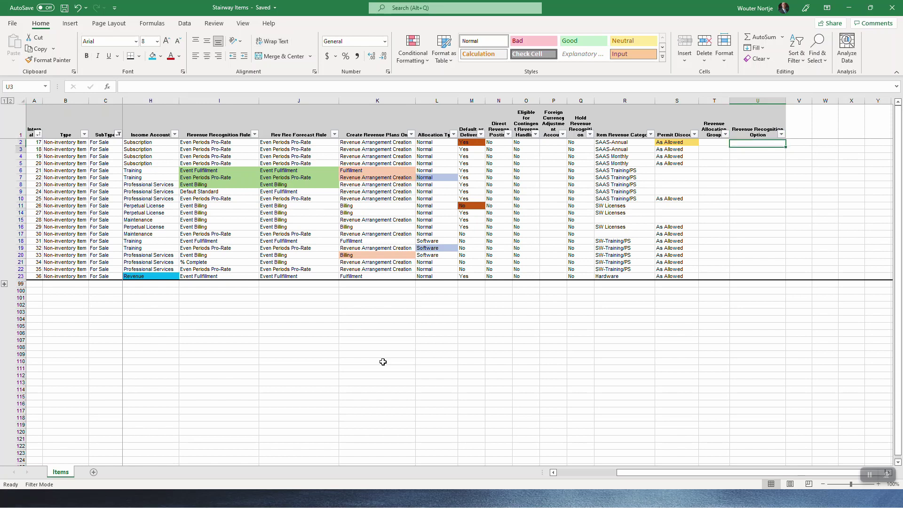
pyautogui.press('Down')
pyautogui.press('Down')
pyautogui.press('Down')
pyautogui.press('Down')
pyautogui.press('Down')
pyautogui.press('Down')
pyautogui.press('Left')
pyautogui.press('Left')
pyautogui.press('Left')
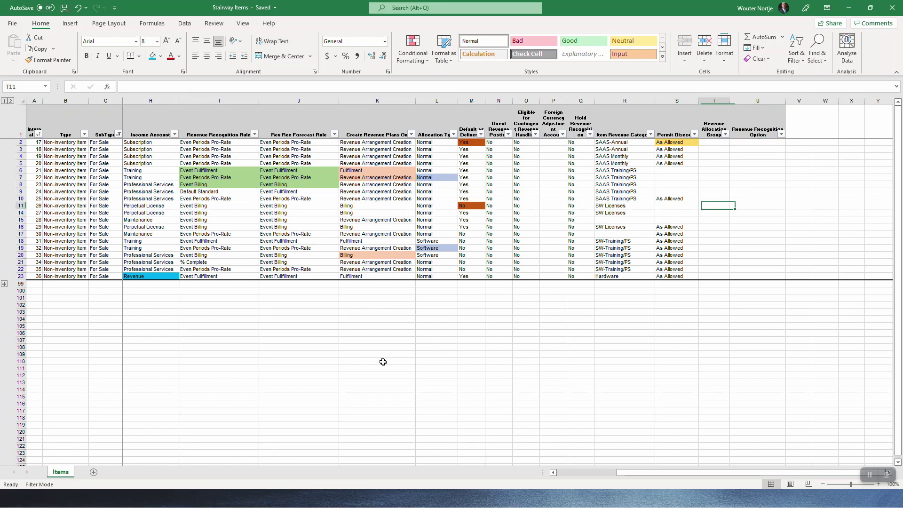
# - Check the SubType filter choices, expand the collapsed row group, and select a Sub Plan - Recurring Fixed row's Revenue Recognition Option
pyautogui.click(119, 135)
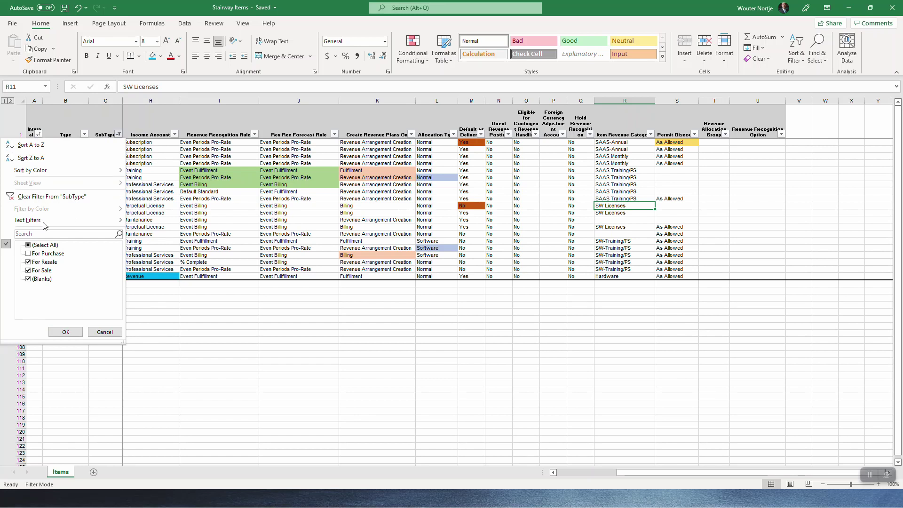
pyautogui.click(77, 145)
pyautogui.click(238, 162)
pyautogui.click(153, 162)
pyautogui.click(4, 284)
pyautogui.click(758, 247)
pyautogui.click(765, 204)
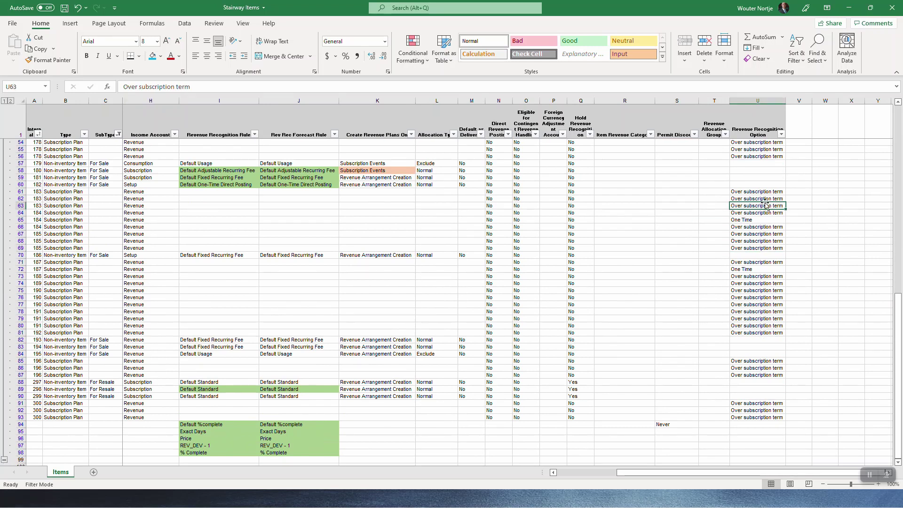
# - Examine the selected Sub Plan - Recurring Fixed row across its columns and the One Time recognition option under Sub Plan - Recurring Adjustable
pyautogui.press('Left')
pyautogui.press('Left')
pyautogui.press('Left')
pyautogui.press('Left')
pyautogui.press('Left')
pyautogui.press('Left')
pyautogui.press('Left')
pyautogui.press('Left')
pyautogui.press('Left')
pyautogui.press('Left')
pyautogui.press('Left')
pyautogui.press('Left')
pyautogui.press('Left')
pyautogui.press('Left')
pyautogui.press('Left')
pyautogui.press('Left')
pyautogui.press('Left')
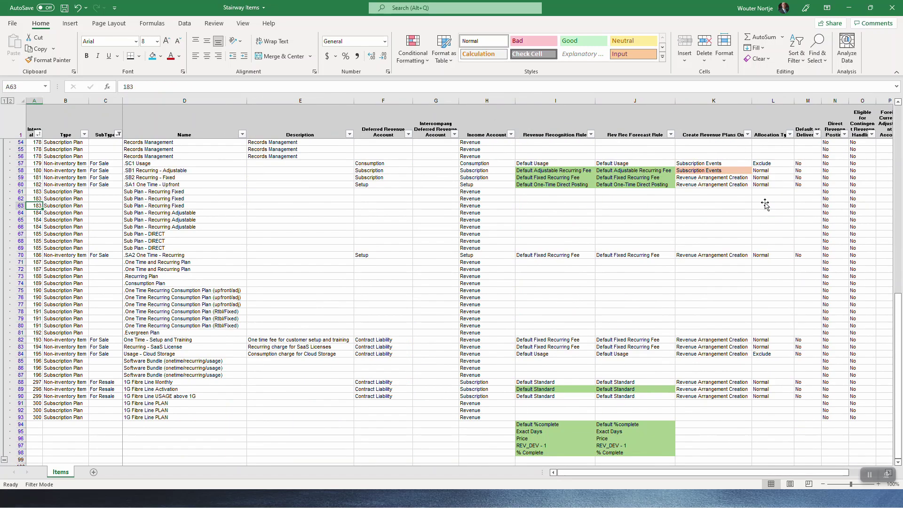
pyautogui.press('Right')
pyautogui.press('Right')
pyautogui.press('Right')
pyautogui.press('Right')
pyautogui.press('Right')
pyautogui.press('Right')
pyautogui.press('Right')
pyautogui.press('Right')
pyautogui.press('Right')
pyautogui.press('Right')
pyautogui.press('Right')
pyautogui.press('Right')
pyautogui.press('Right')
pyautogui.press('Right')
pyautogui.press('Right')
pyautogui.press('Right')
pyautogui.press('Right')
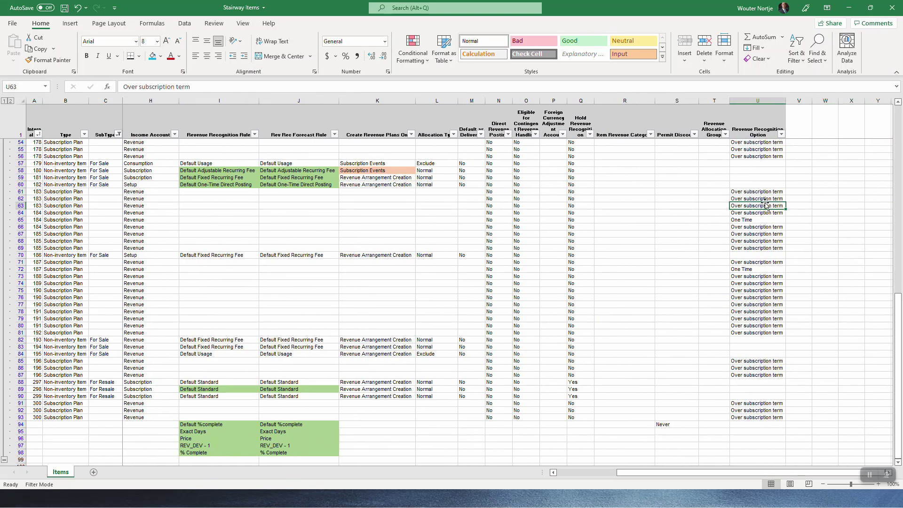
pyautogui.click(756, 219)
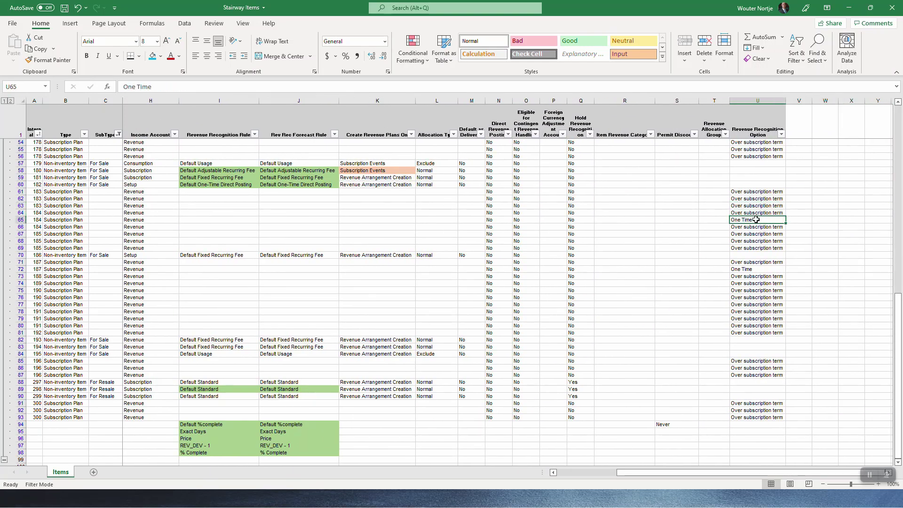